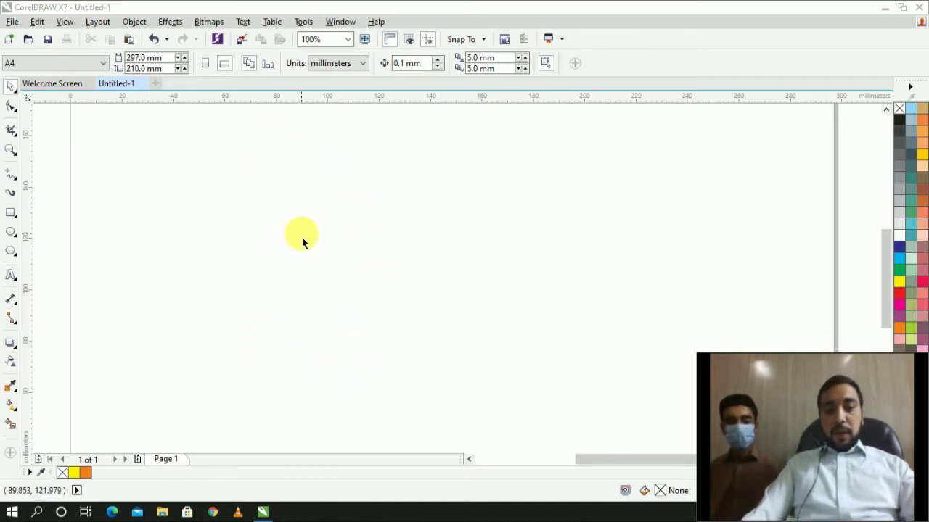
# - Draw a circle about 21 mm in diameter and place a duplicate overlapping its right side
pyautogui.press('F7')
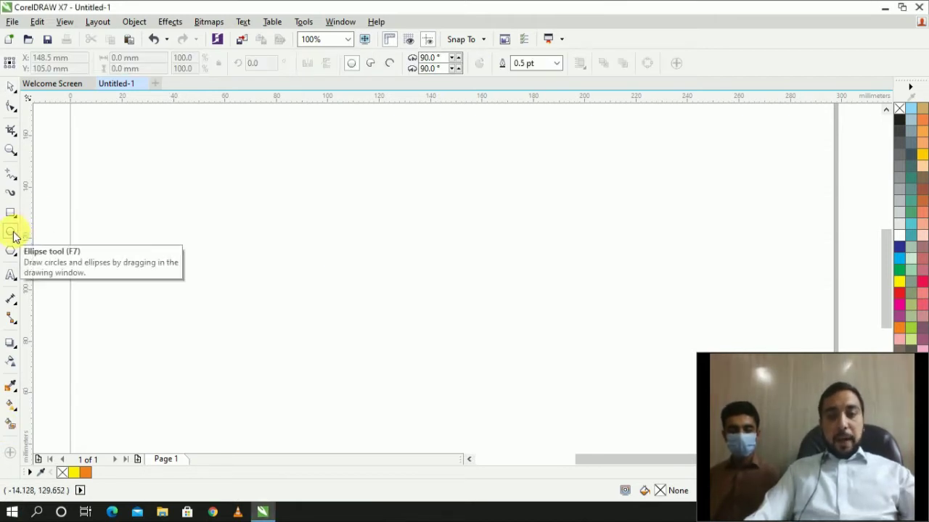
pyautogui.moveTo(158, 238); pyautogui.dragTo(215, 295)
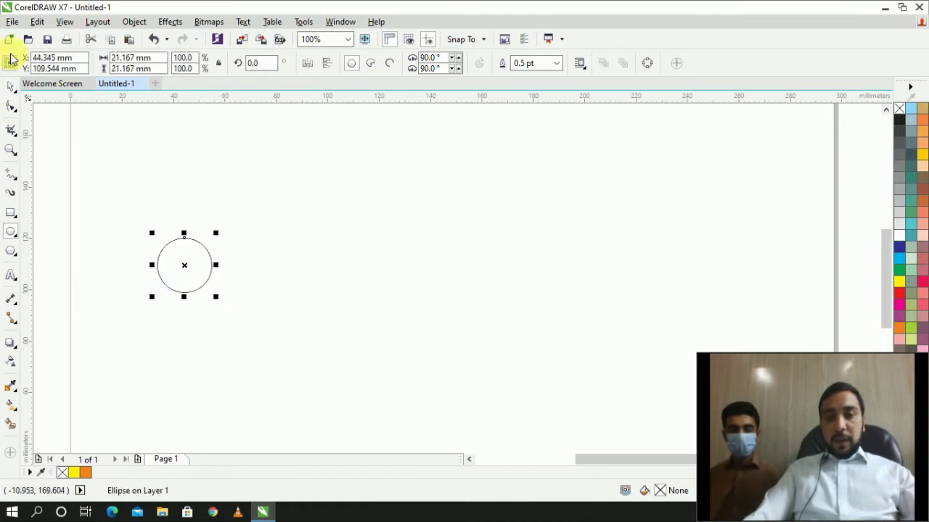
pyautogui.click(10, 93)
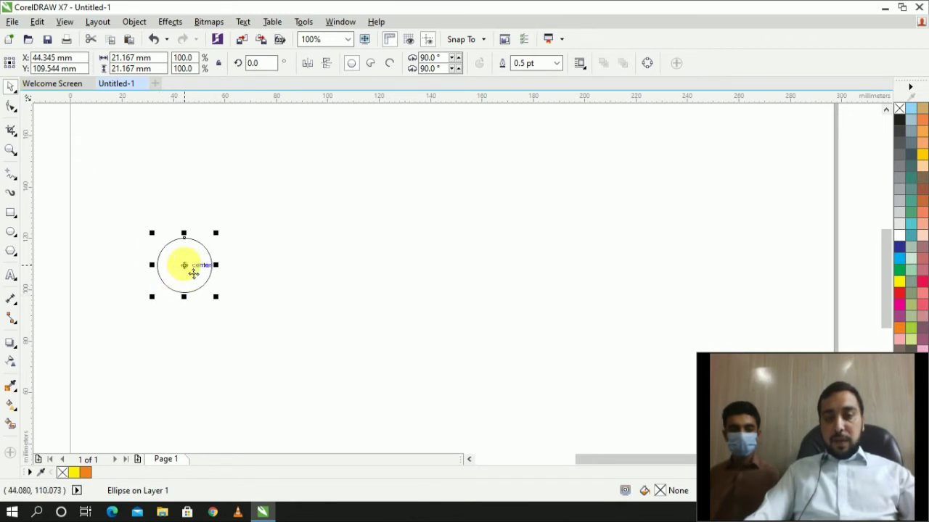
pyautogui.moveTo(191, 274); pyautogui.dragTo(232, 274)
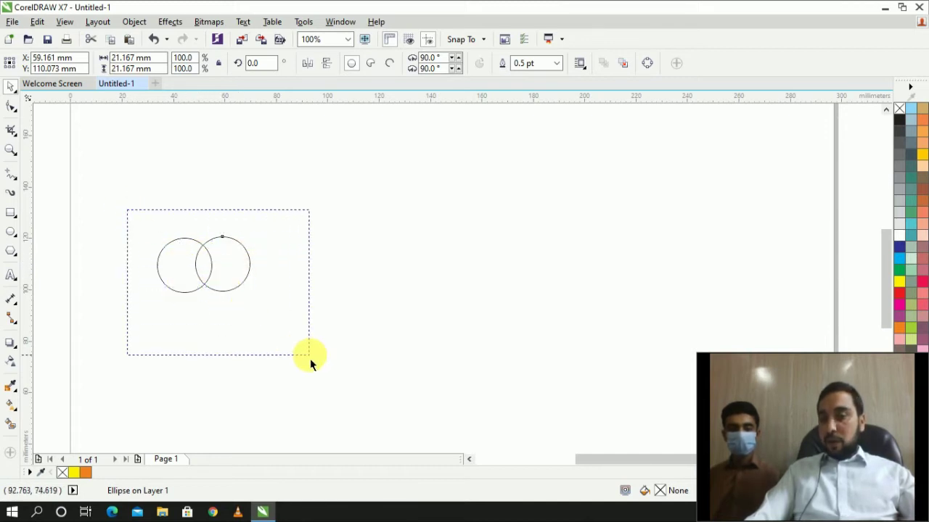
# - Intersect the two overlapping circles and delete both originals, keeping only the leaf-shaped overlap
pyautogui.moveTo(310, 358); pyautogui.dragTo(310, 359)
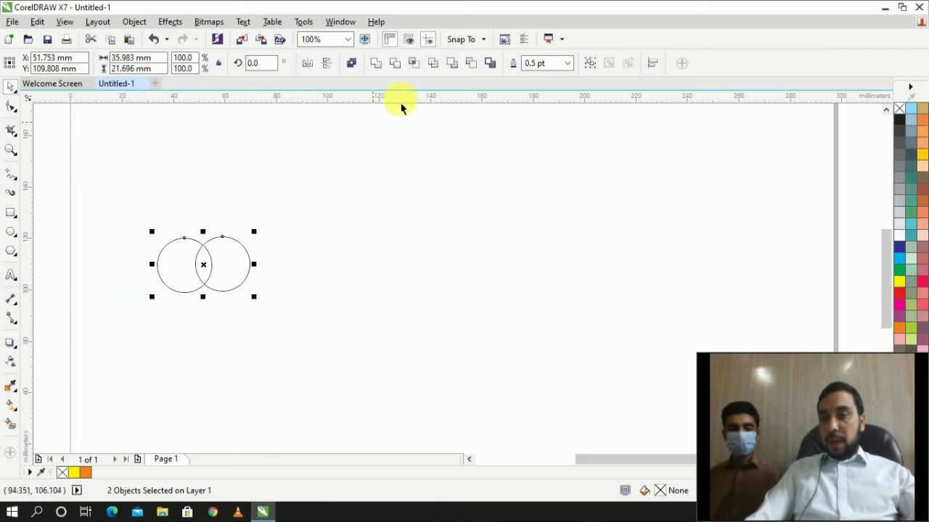
pyautogui.click(414, 64)
pyautogui.click(309, 316)
pyautogui.click(248, 278)
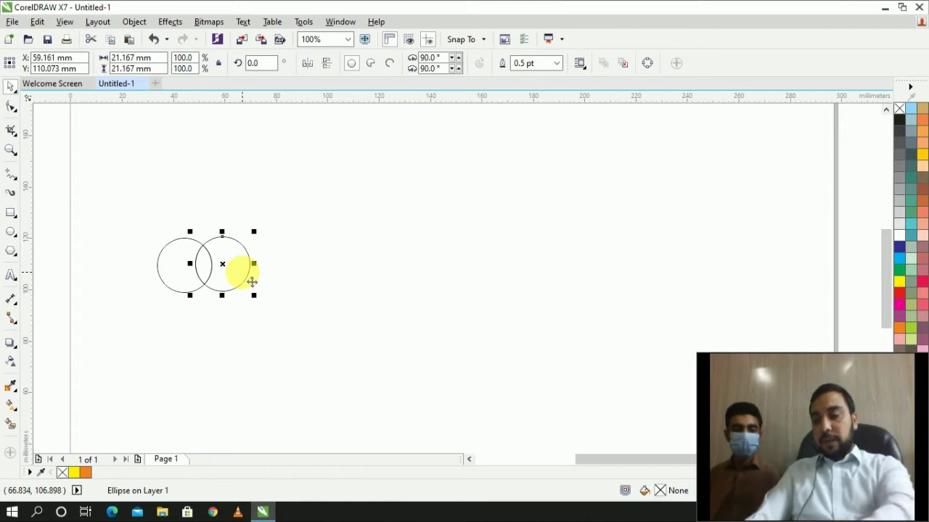
pyautogui.press('Delete')
pyautogui.click(159, 265)
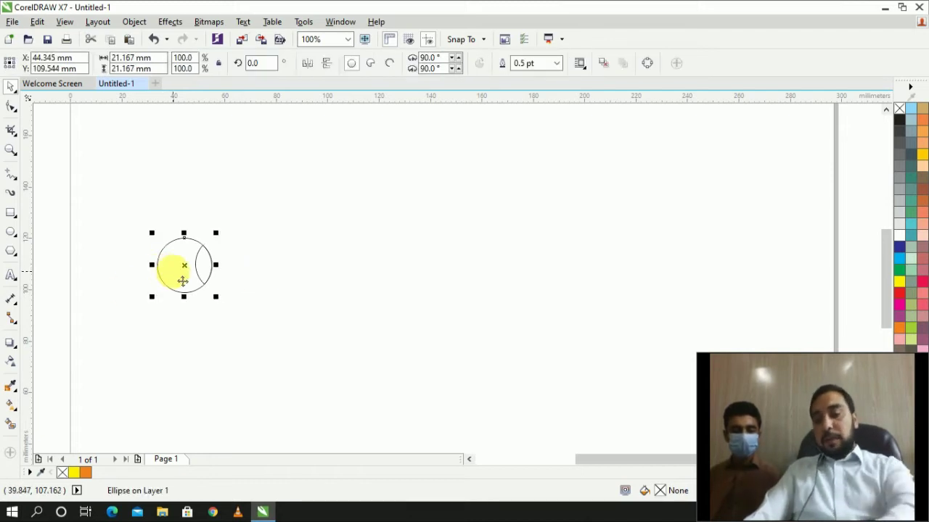
pyautogui.press('Delete')
# - Apply a linear gradient fill to the leaf shape, from dark green at its upper tip to green at its lower tip
pyautogui.click(214, 273)
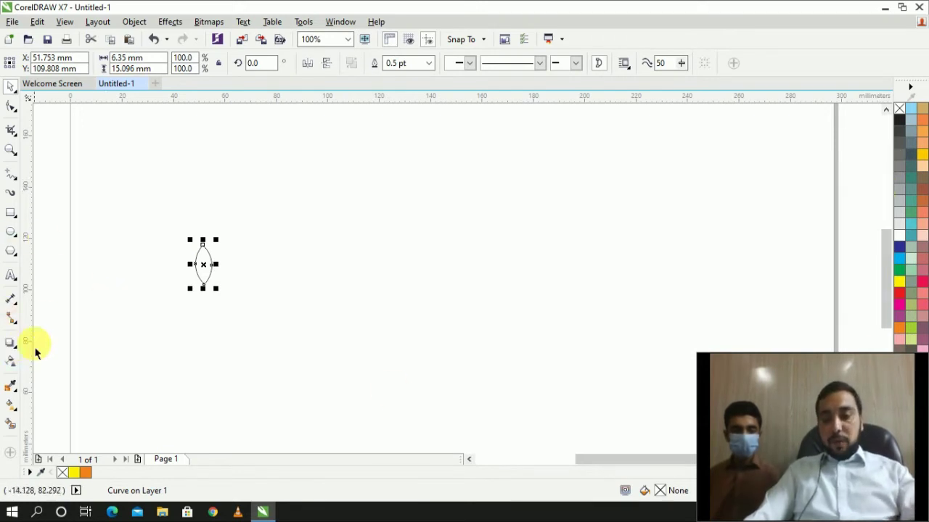
pyautogui.click(13, 406)
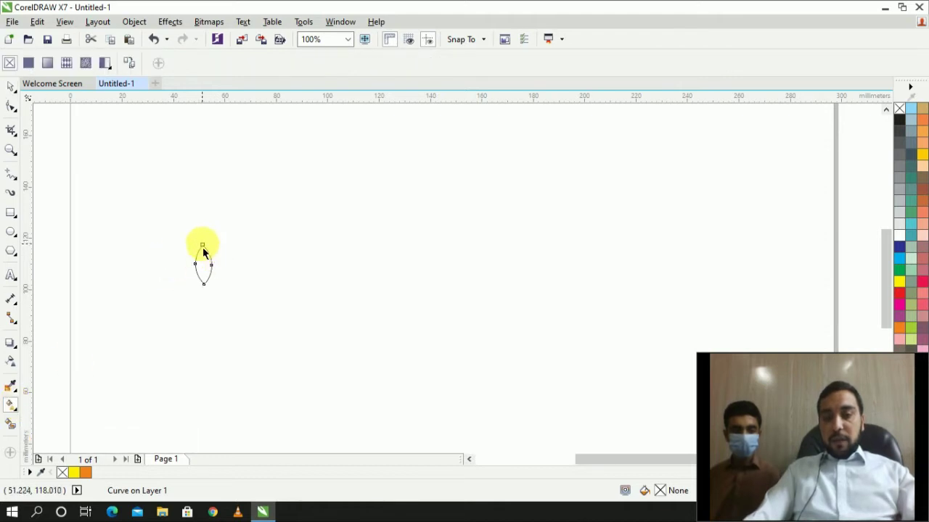
pyautogui.moveTo(201, 279); pyautogui.dragTo(210, 293)
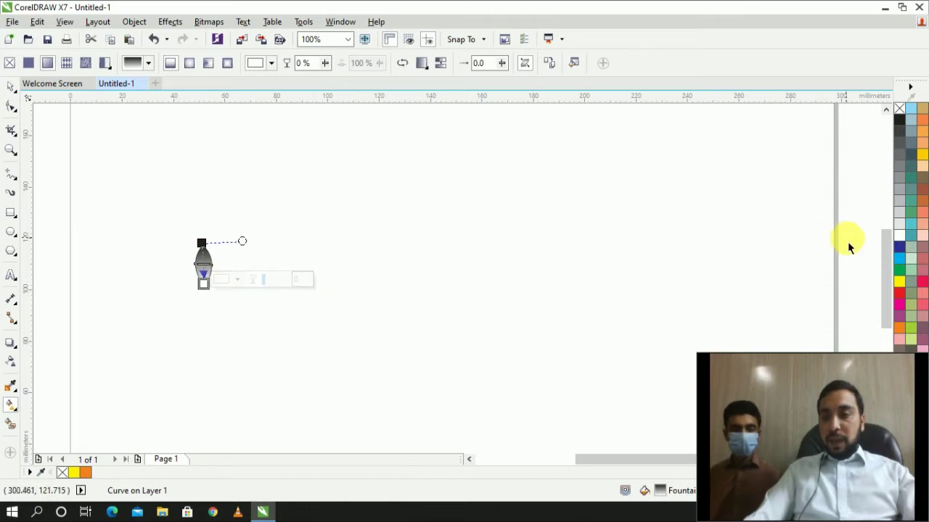
pyautogui.click(902, 272)
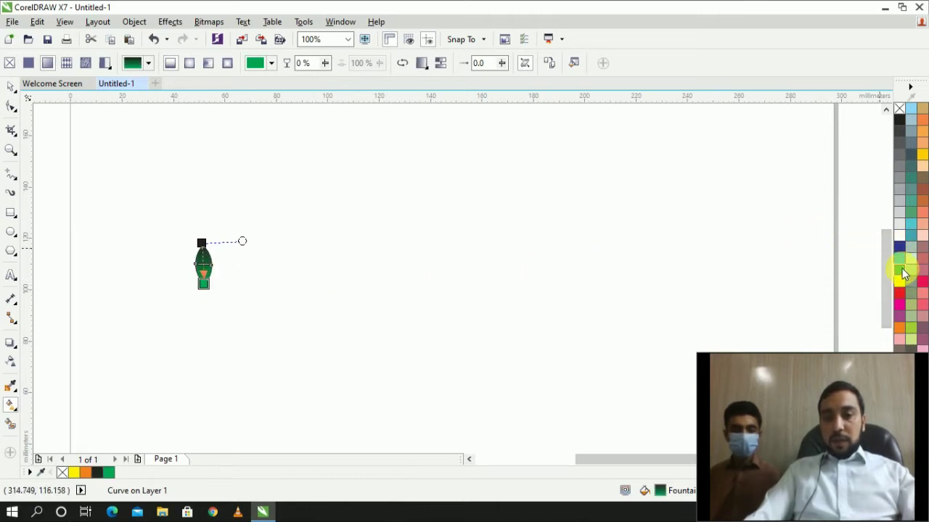
pyautogui.click(201, 242)
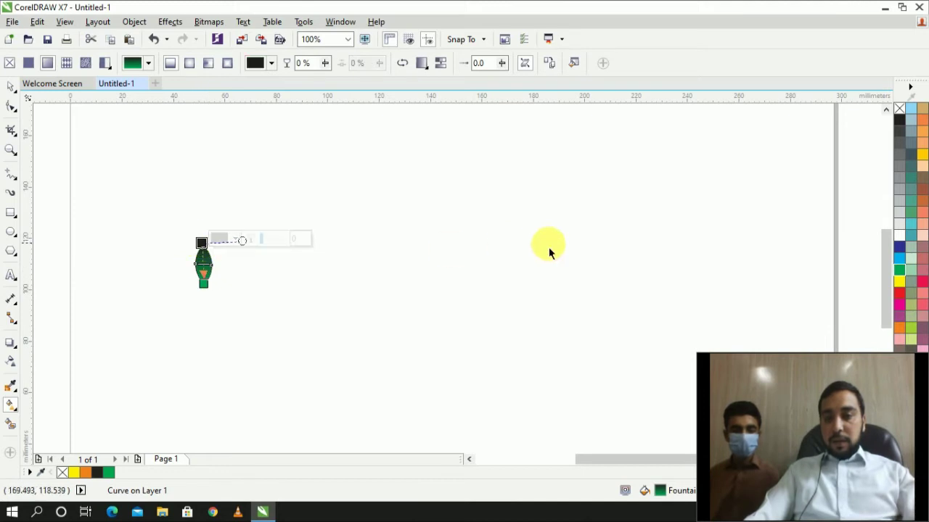
pyautogui.moveTo(899, 274); pyautogui.dragTo(890, 280)
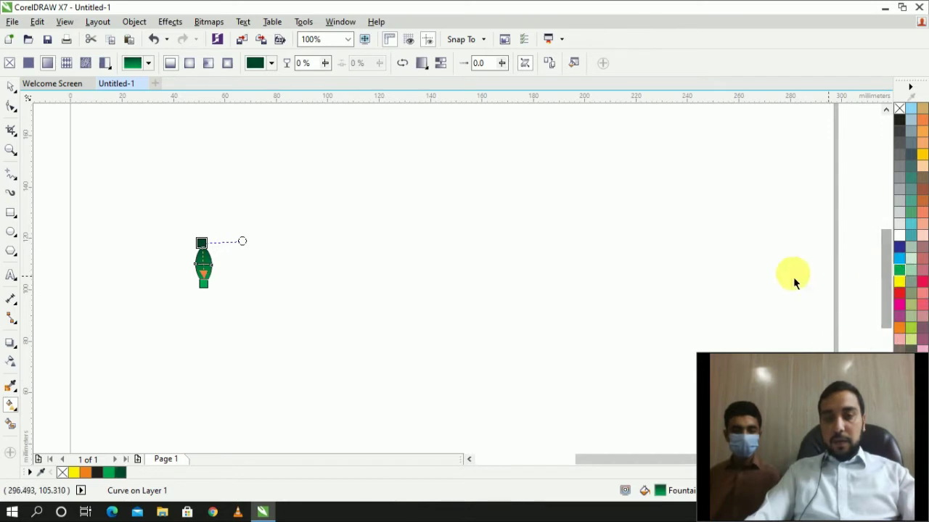
# - Remove the leaf's outline and move the leaf up and left to about X 34 mm, Y 138 mm
pyautogui.click(10, 87)
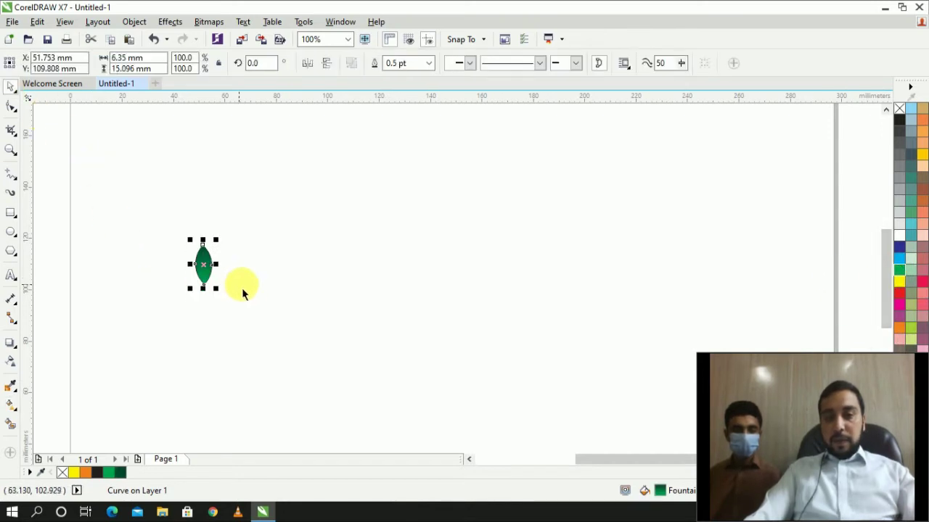
pyautogui.click(203, 339)
pyautogui.scroll(4, 206, 292)
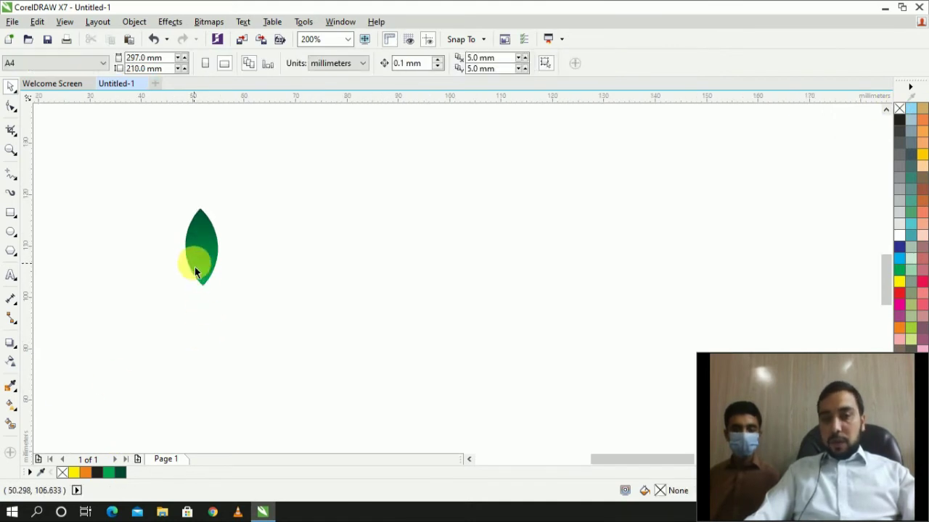
pyautogui.scroll(-4, 195, 267)
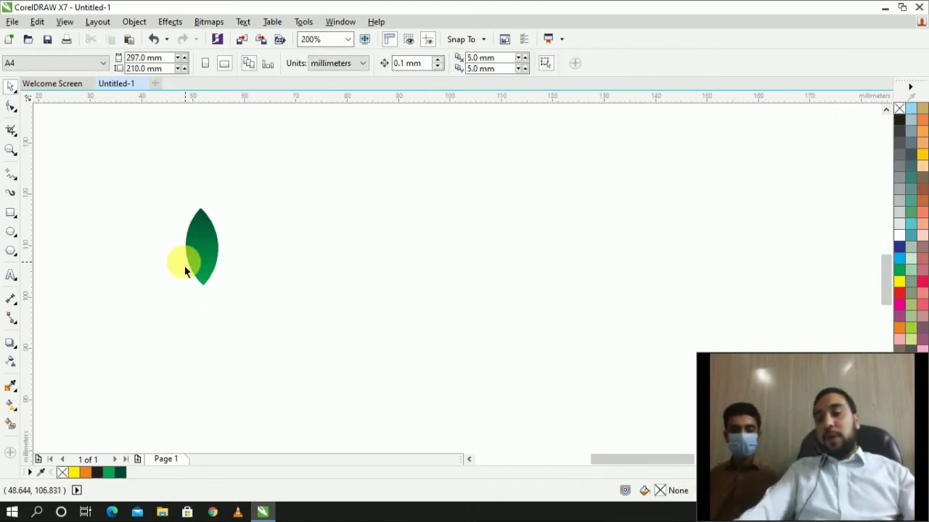
pyautogui.doubleClick(199, 261)
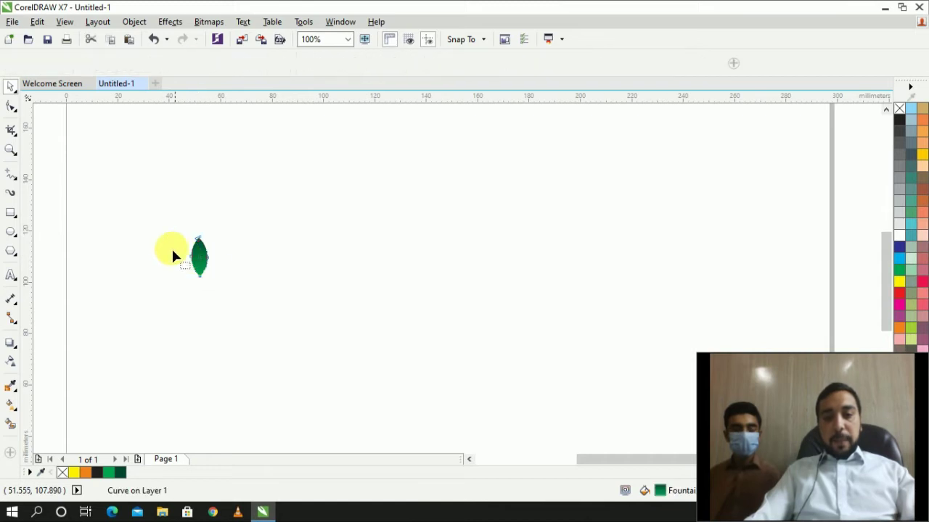
pyautogui.click(11, 87)
pyautogui.moveTo(191, 244); pyautogui.dragTo(144, 169)
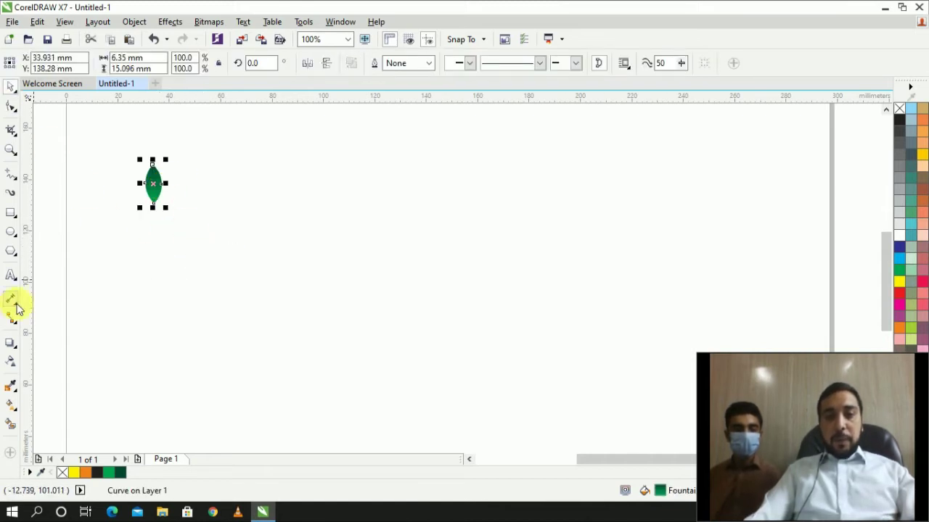
# - Draw a circle about 69 mm in diameter below and to the right of the leaf
pyautogui.click(10, 232)
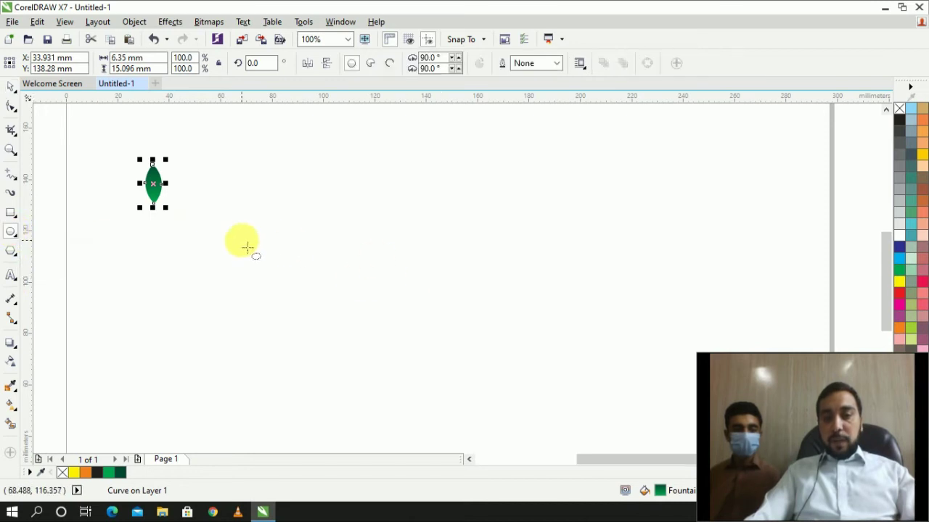
pyautogui.moveTo(286, 239); pyautogui.dragTo(462, 412)
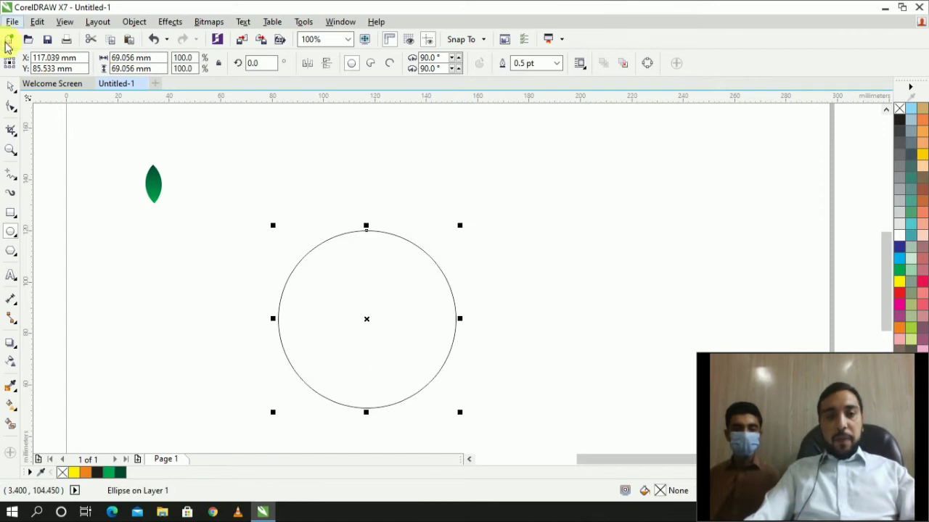
pyautogui.click(11, 86)
# - Scale the leaf down to about 76.5% and rotate it 45 degrees
pyautogui.click(164, 186)
pyautogui.click(158, 183)
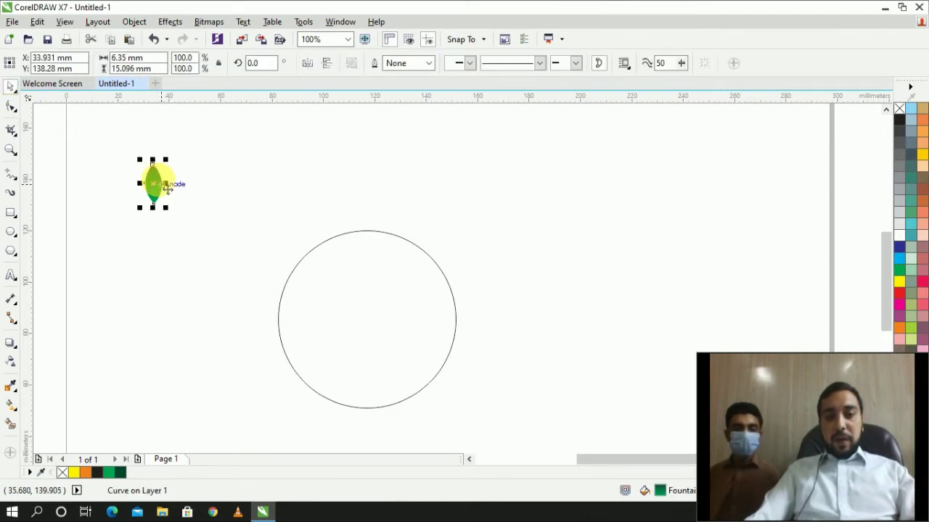
pyautogui.moveTo(177, 172); pyautogui.dragTo(159, 184)
pyautogui.press('F10')
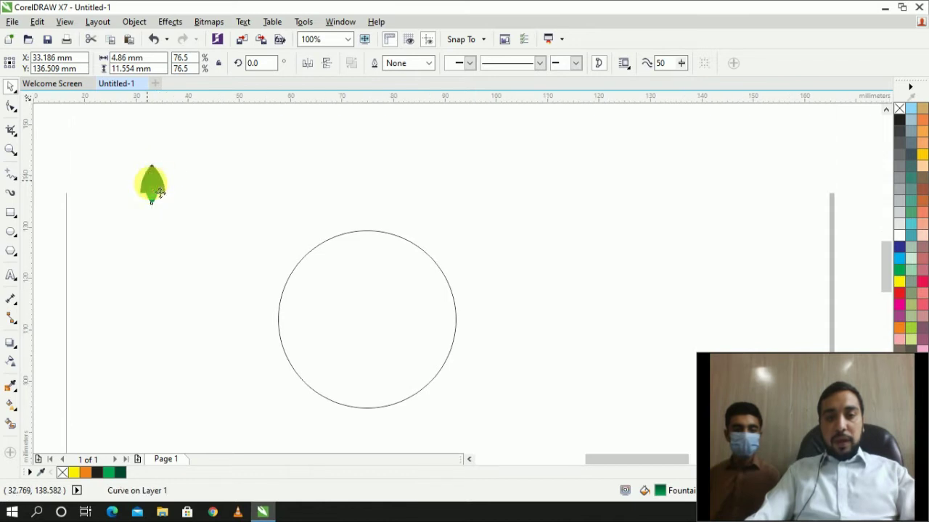
pyautogui.scroll(1, 161, 191)
pyautogui.write('45')
pyautogui.press('Return')
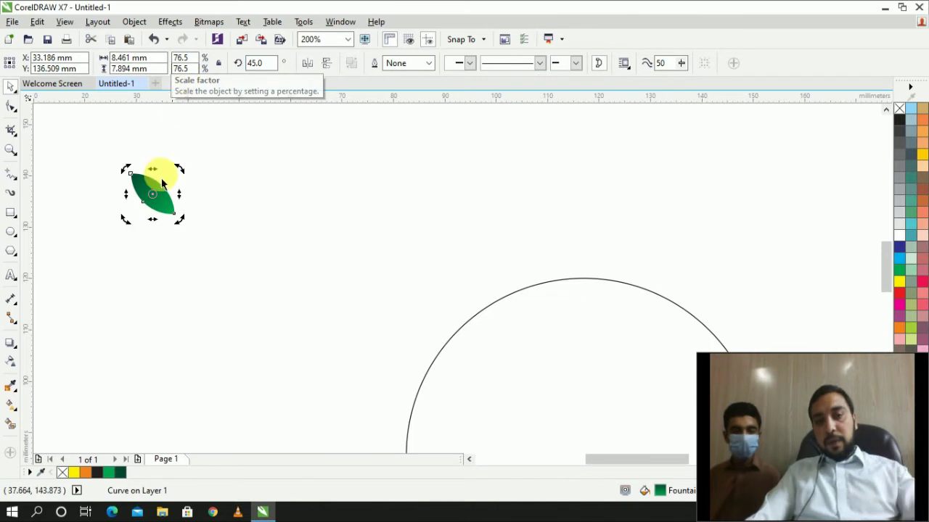
# - Create a horizontally mirrored copy of the leaf on its right side so their lower tips meet
pyautogui.scroll(-1, 182, 239)
pyautogui.click(170, 255)
pyautogui.click(167, 216)
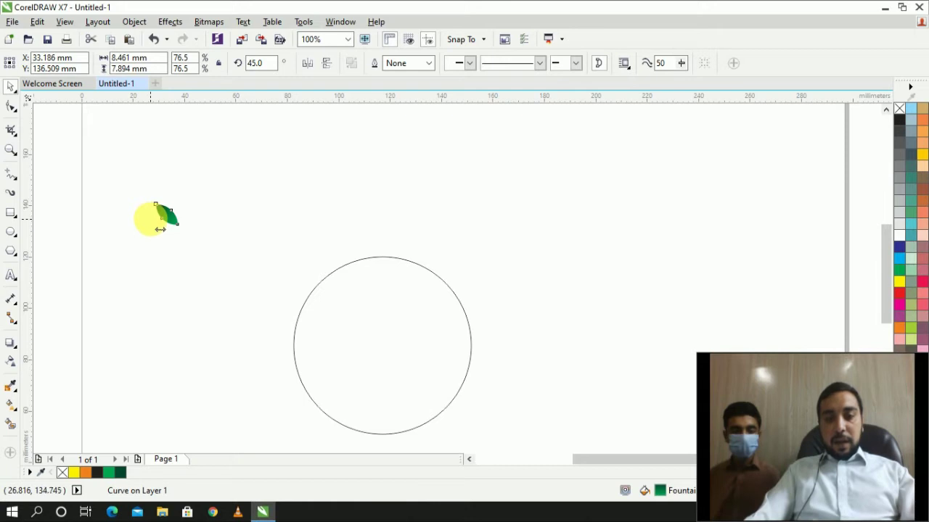
pyautogui.moveTo(168, 227); pyautogui.dragTo(207, 211)
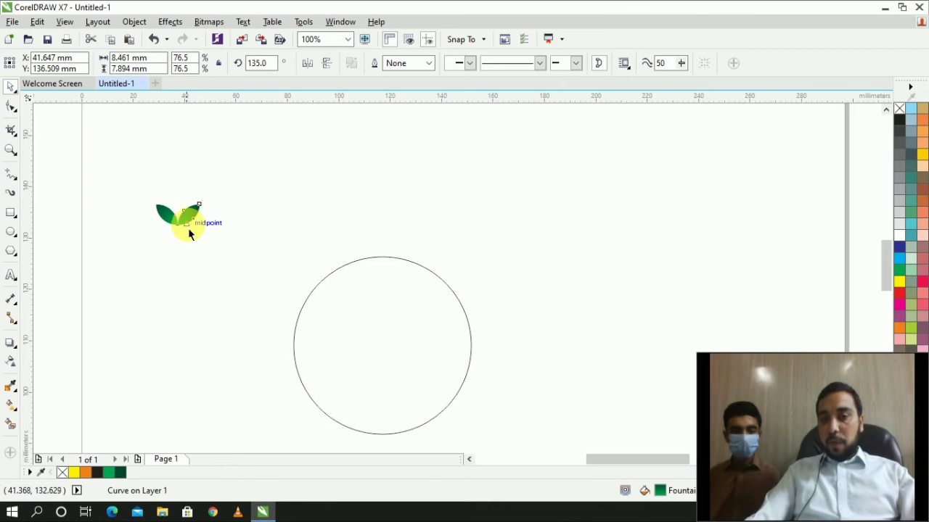
# - Place a copy of the left leaf below the pair at about X 27 mm, Y 117 mm
pyautogui.scroll(1, 189, 232)
pyautogui.click(174, 249)
pyautogui.moveTo(159, 217); pyautogui.dragTo(124, 322)
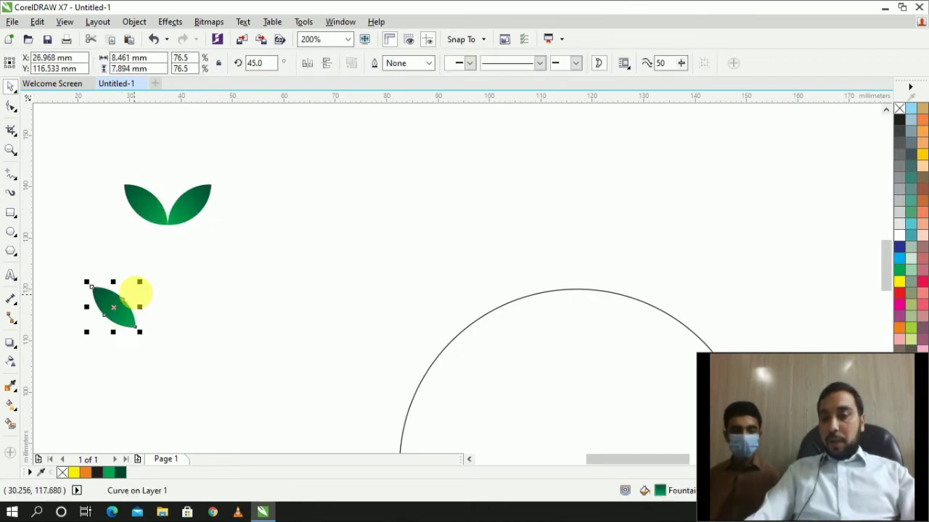
# - Rotate the pair of leaves about 51 degrees clockwise so the left leaf points nearly straight up
pyautogui.moveTo(90, 164); pyautogui.dragTo(263, 263)
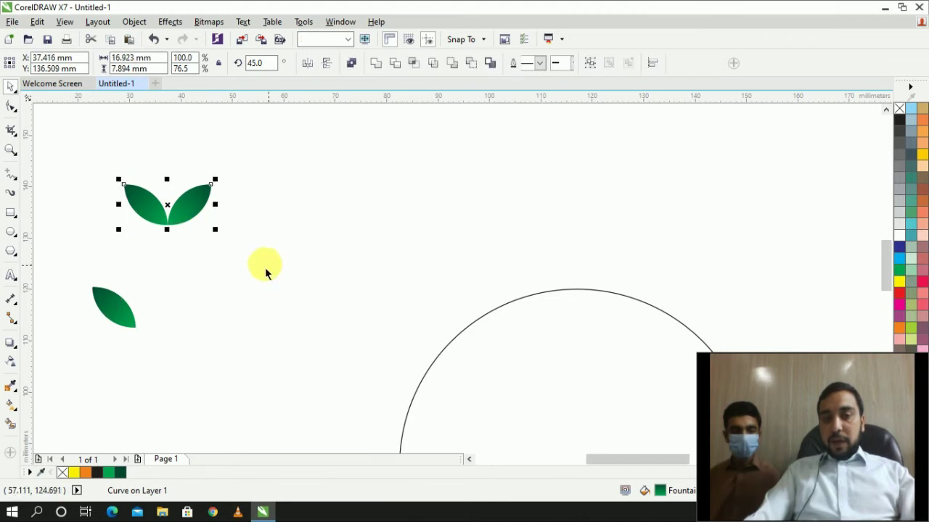
pyautogui.moveTo(227, 189); pyautogui.dragTo(224, 228)
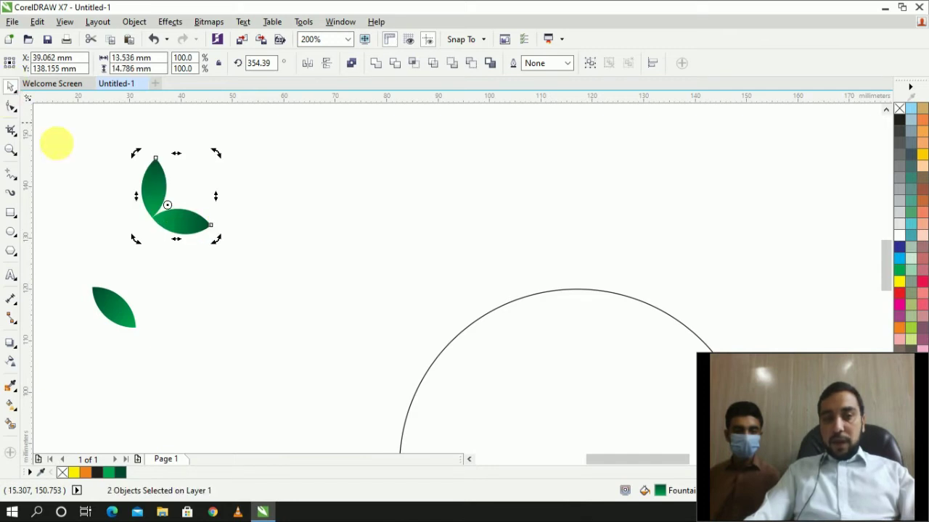
pyautogui.click(119, 193)
# - Move the leaf pair onto the large circle's upper-left edge, with the joined tips on the outline
pyautogui.moveTo(128, 151); pyautogui.dragTo(212, 270)
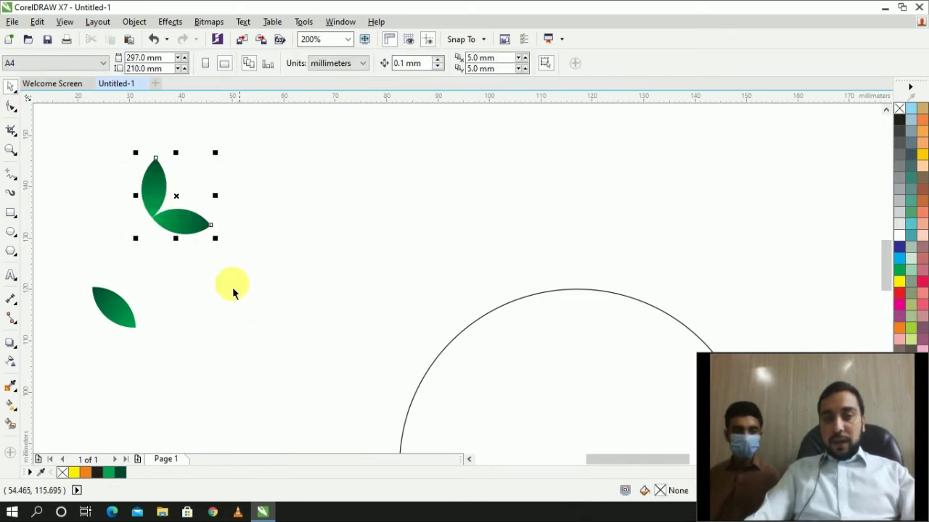
pyautogui.moveTo(166, 222); pyautogui.dragTo(515, 326)
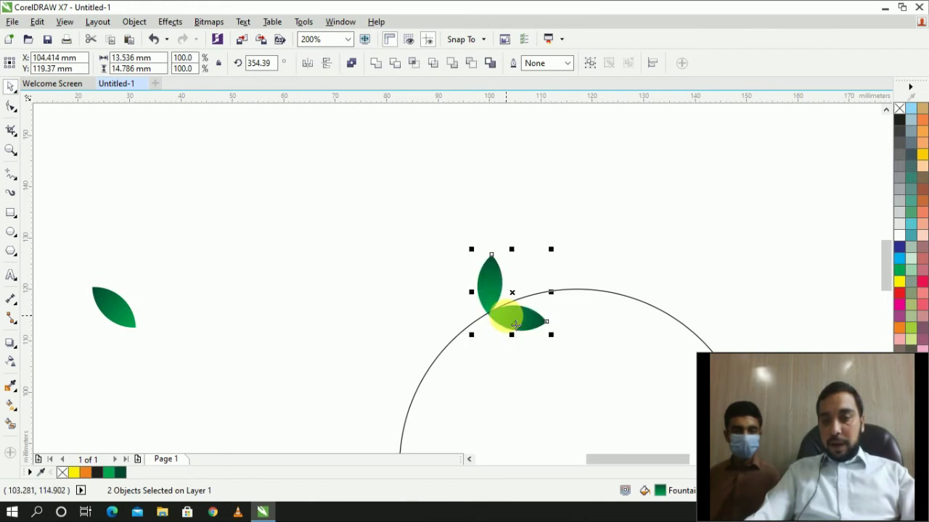
pyautogui.scroll(2, 515, 325)
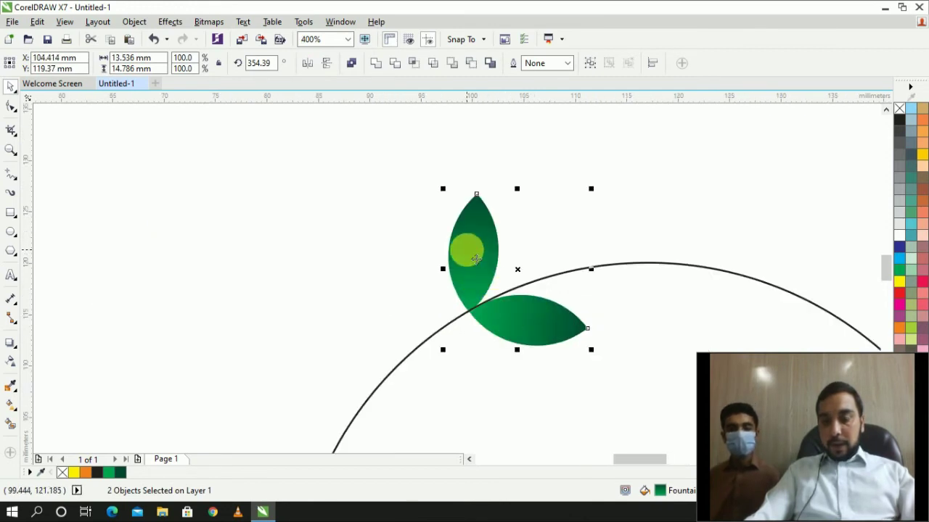
# - Rotate the leaf pair on the circle about 2.5 degrees further clockwise
pyautogui.moveTo(383, 145); pyautogui.dragTo(617, 436)
pyautogui.click(487, 262)
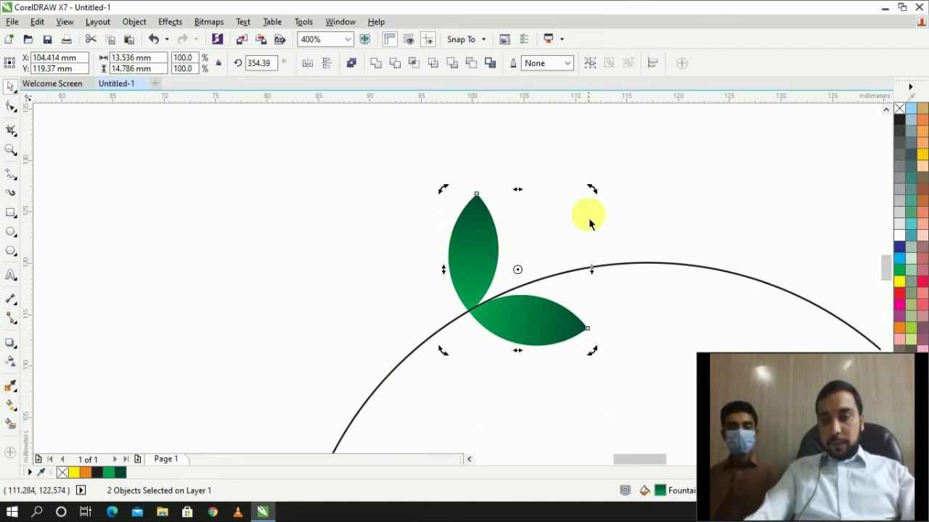
pyautogui.moveTo(608, 198); pyautogui.dragTo(594, 193)
pyautogui.click(315, 275)
# - Nudge the lower leaf slightly so its base tip lines up with the upper leaf on the circle's edge
pyautogui.click(519, 323)
pyautogui.press('Down')
pyautogui.press('Down')
pyautogui.press('Down')
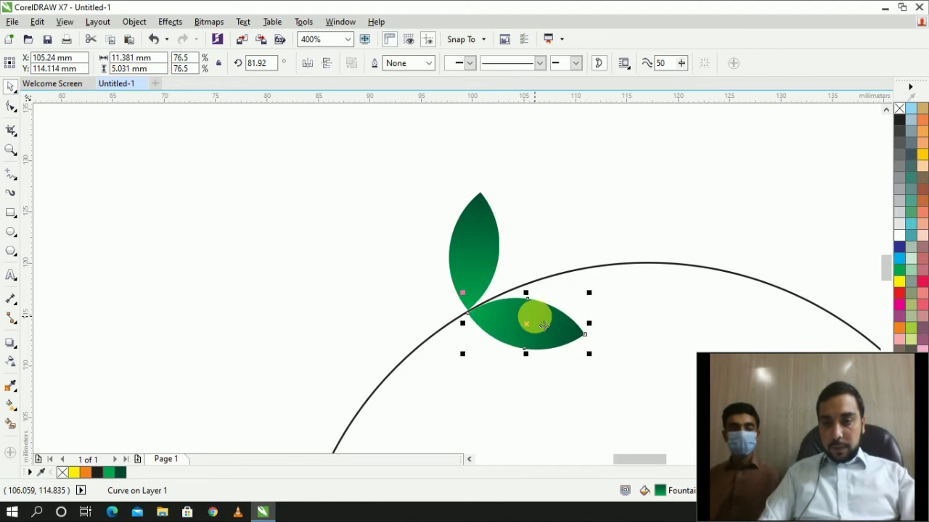
# - Group the two leaves at the circle's upper-left edge into one object
pyautogui.press('F3')
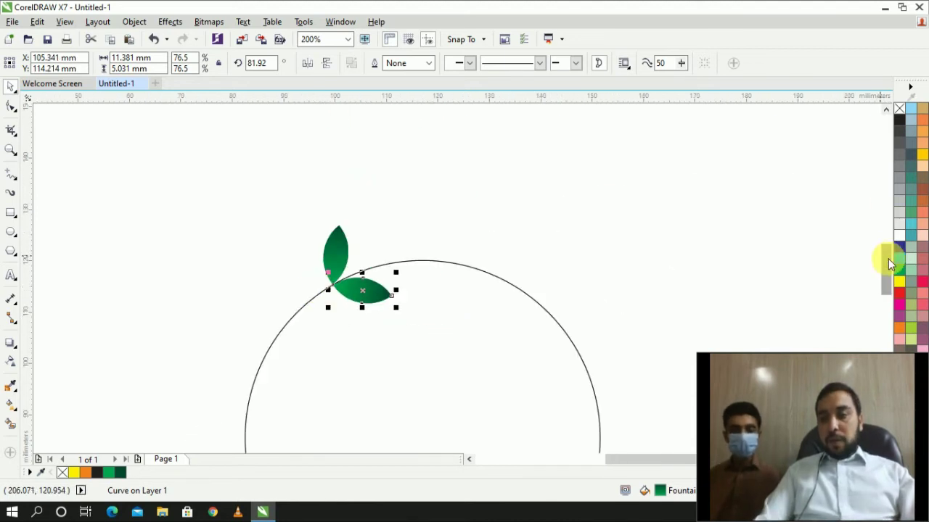
pyautogui.scroll(-3, 886, 257)
pyautogui.moveTo(297, 152); pyautogui.dragTo(431, 288)
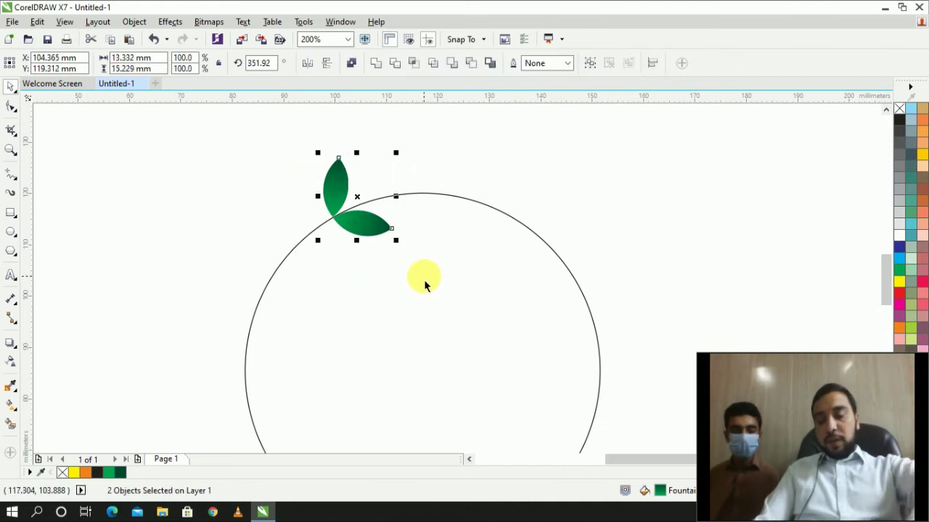
pyautogui.hotkey('ctrl', 'g')
pyautogui.click(245, 249)
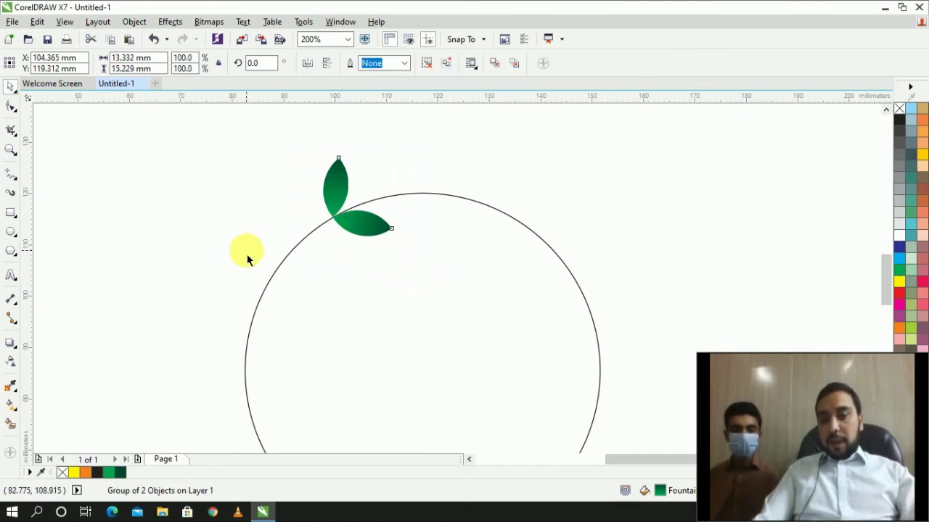
# - Move the leaf pair's rotation centre to the large circle's centre and place a copy rotated about 15.6 degrees counterclockwise along the outline
pyautogui.click(334, 191)
pyautogui.click(334, 188)
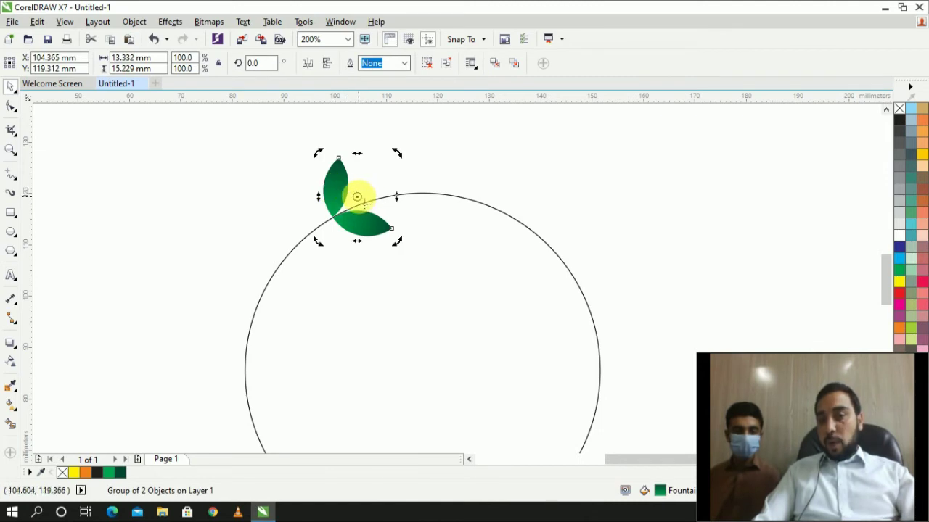
pyautogui.moveTo(357, 197)
pyautogui.mouseDown()
pyautogui.moveTo(408, 352)
pyautogui.moveTo(426, 375)
pyautogui.mouseUp()
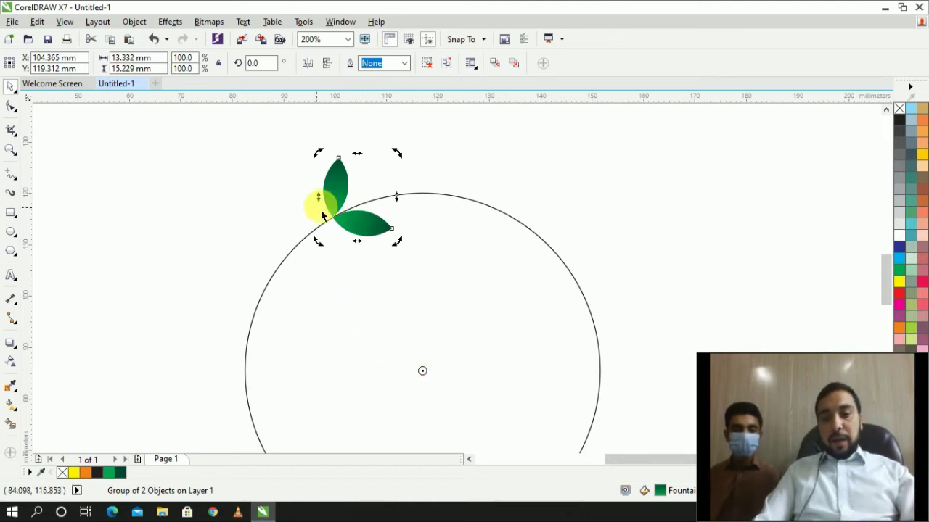
pyautogui.moveTo(334, 188); pyautogui.dragTo(327, 260)
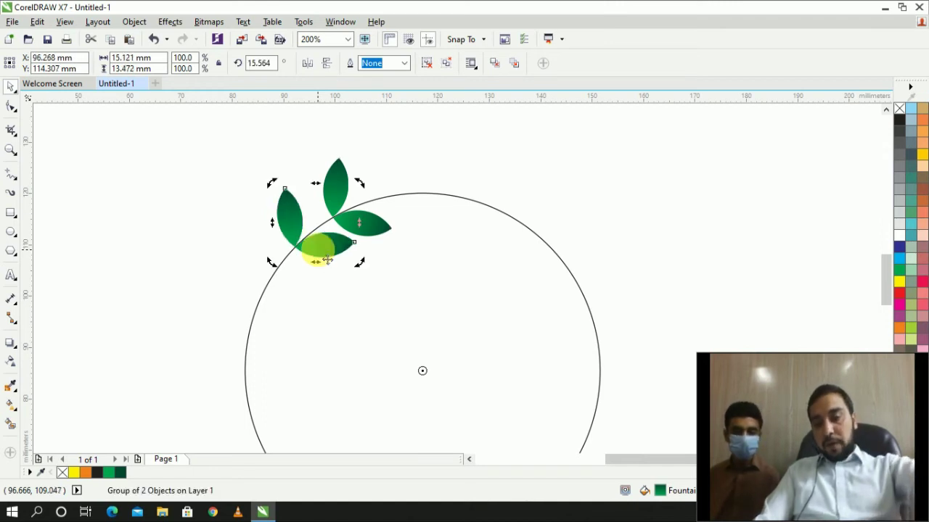
# - Repeat the rotated duplication seven times to continue the leaf pairs down the circle's left side to its lower edge
pyautogui.hotkey('ctrl', 'r')
pyautogui.hotkey('ctrl', 'r')
pyautogui.hotkey('ctrl', 'r')
pyautogui.hotkey('ctrl', 'r')
pyautogui.hotkey('ctrl', 'r')
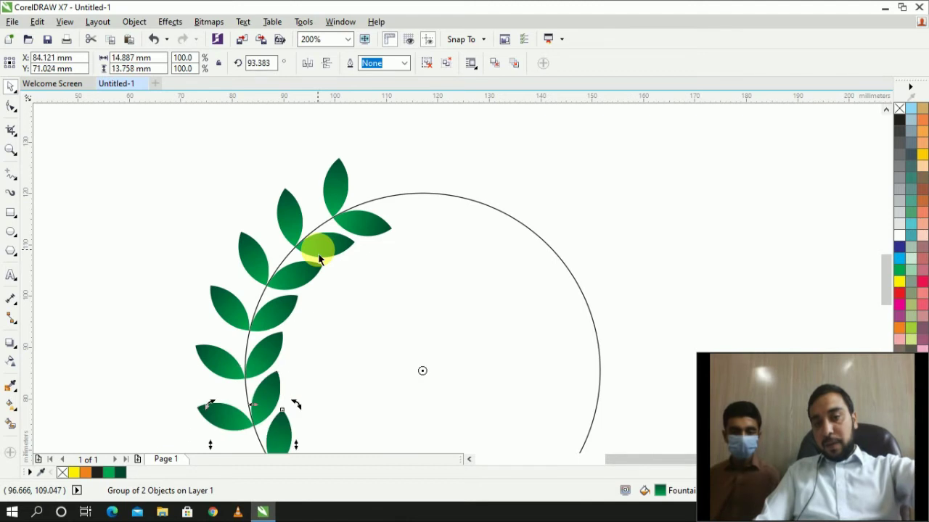
pyautogui.scroll(-2, 374, 240)
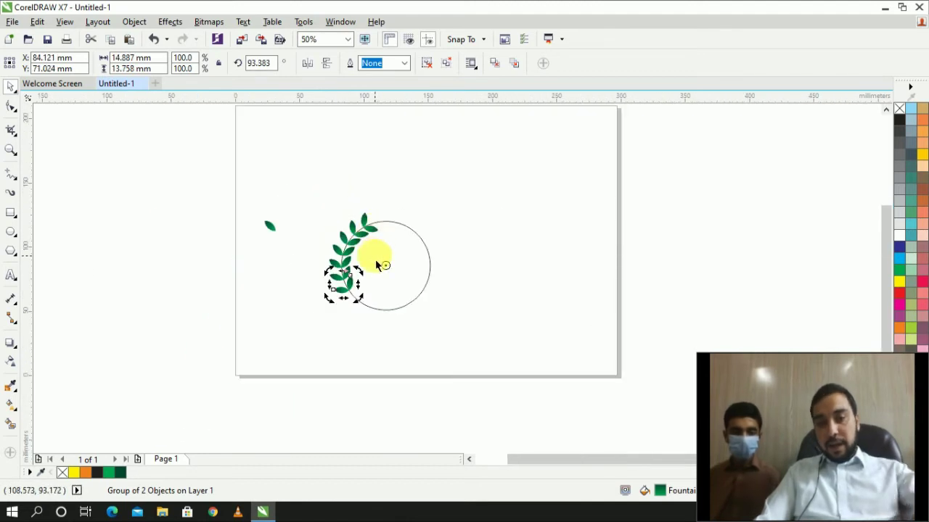
pyautogui.scroll(1, 375, 262)
pyautogui.hotkey('ctrl', 'r')
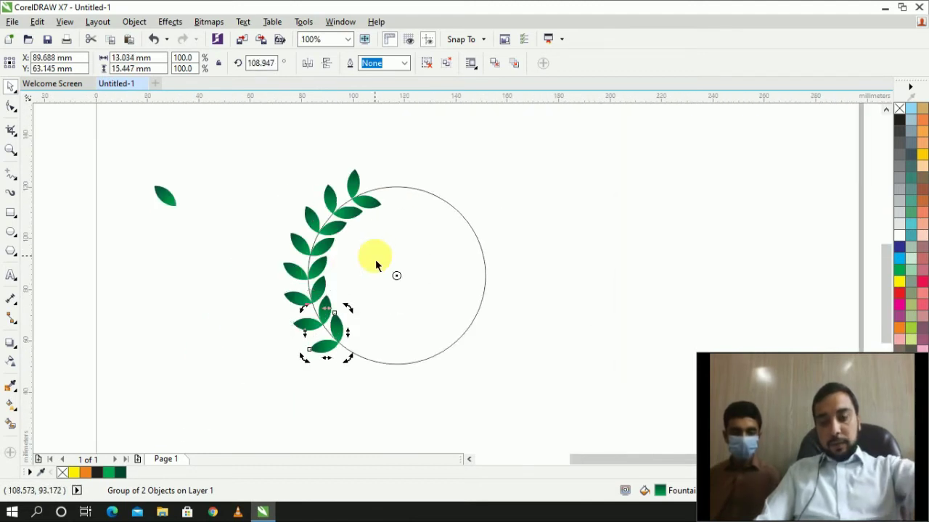
pyautogui.hotkey('ctrl', 'r')
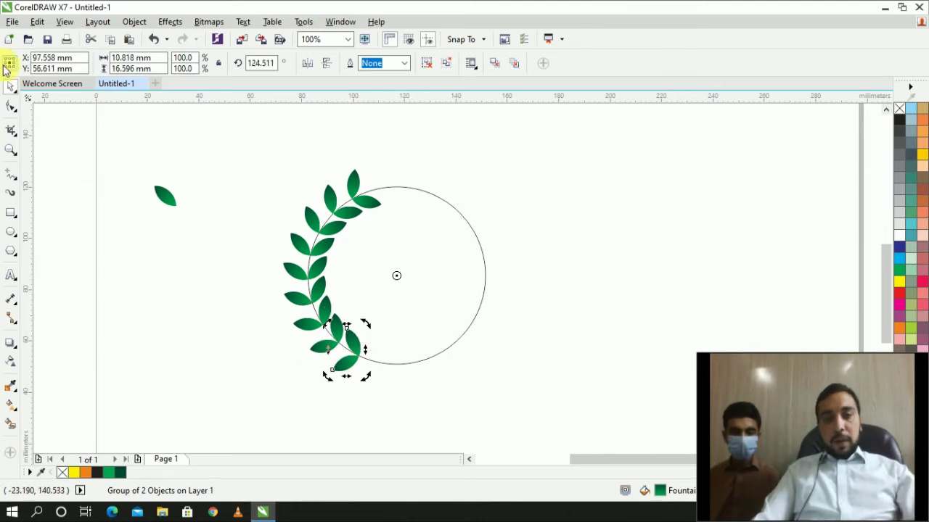
pyautogui.click(167, 251)
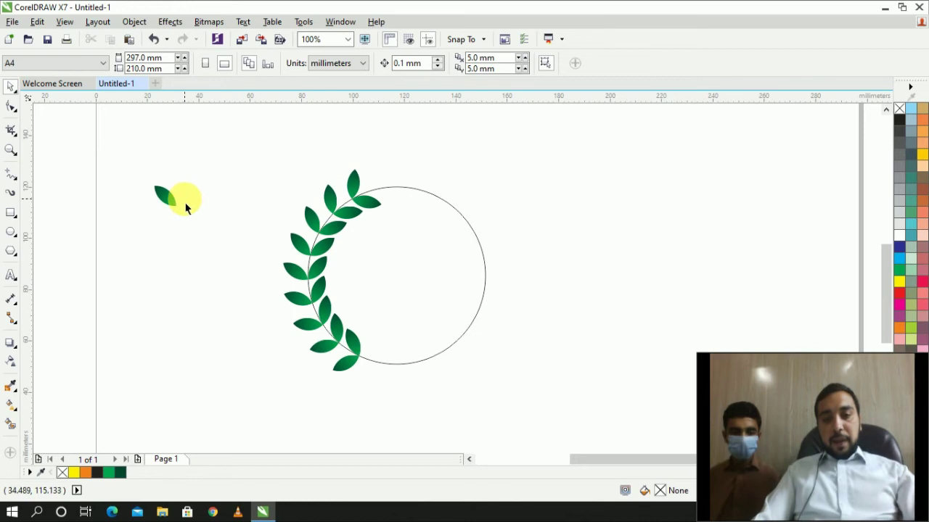
# - Mirror the spare single leaf horizontally and move it to the upper end of the leaf branch, beside the topmost pair
pyautogui.click(158, 203)
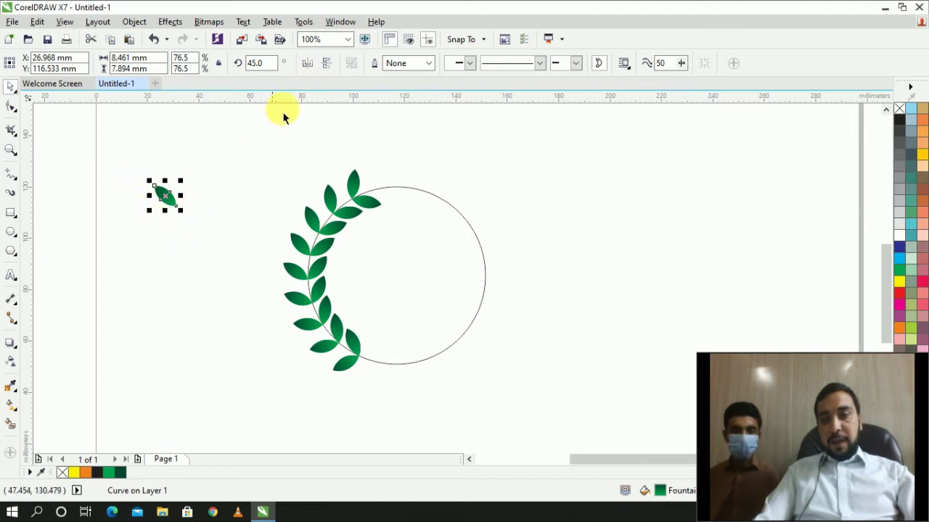
pyautogui.click(309, 67)
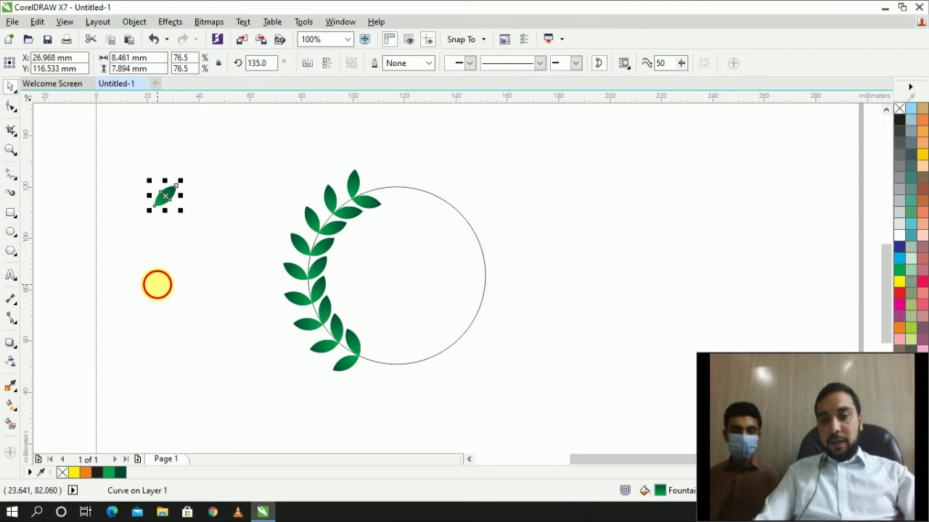
pyautogui.click(161, 254)
pyautogui.click(166, 206)
pyautogui.moveTo(174, 207); pyautogui.dragTo(375, 181)
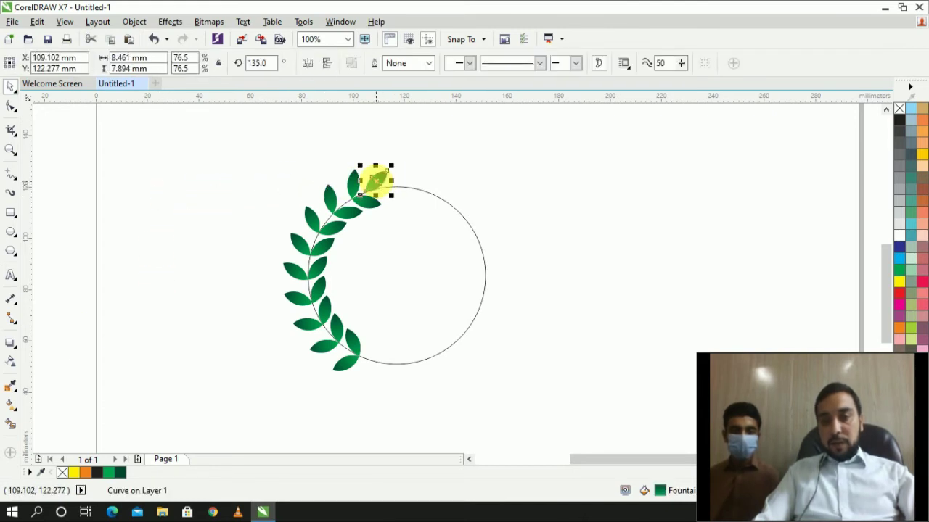
pyautogui.click(150, 368)
# - Nudge the single end leaf about 1.8 mm left and 0.8 mm down, closer to the topmost leaf pair
pyautogui.scroll(2, 376, 180)
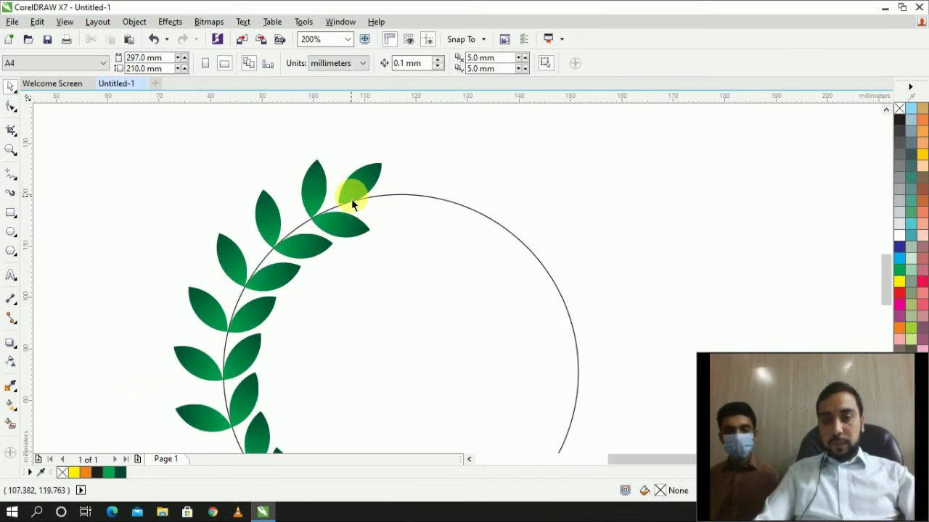
pyautogui.click(351, 197)
pyautogui.moveTo(355, 200); pyautogui.dragTo(360, 206)
pyautogui.press('Left')
pyautogui.press('Left')
pyautogui.press('Left')
pyautogui.press('Left')
pyautogui.press('Left')
pyautogui.press('Left')
pyautogui.press('Left')
pyautogui.press('Left')
pyautogui.press('Left')
pyautogui.press('Left')
pyautogui.press('Down')
pyautogui.press('Down')
pyautogui.press('Down')
pyautogui.press('Down')
pyautogui.press('Down')
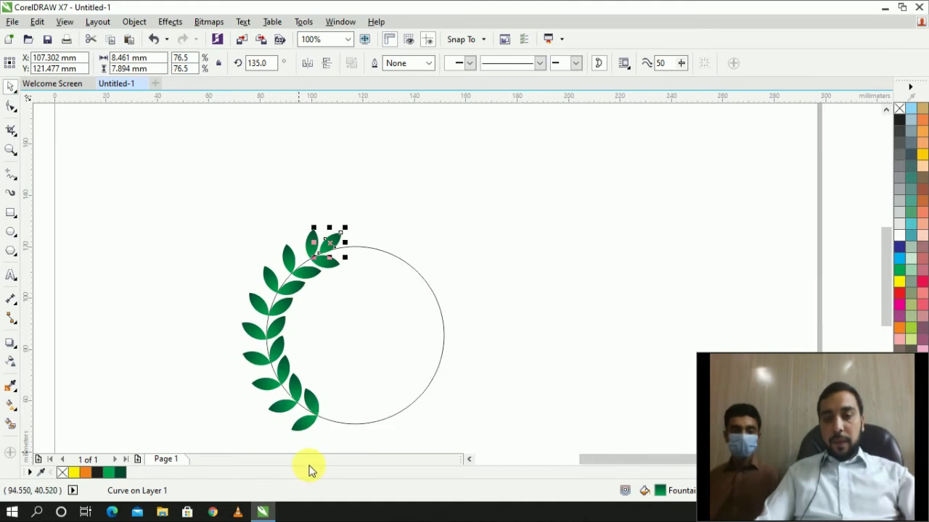
# - Move the large circle away from the leaves to the right edge of the page
pyautogui.moveTo(202, 451); pyautogui.dragTo(392, 202)
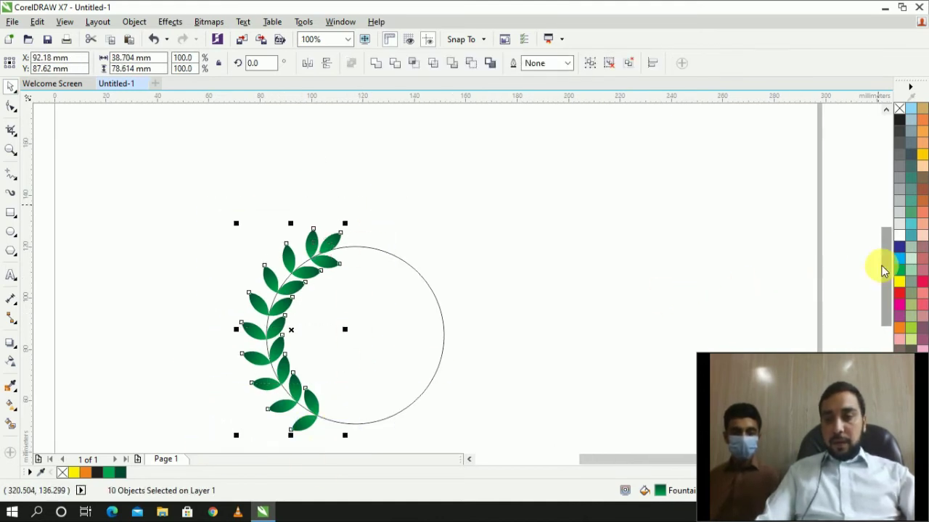
pyautogui.moveTo(881, 266); pyautogui.dragTo(888, 290)
pyautogui.click(552, 266)
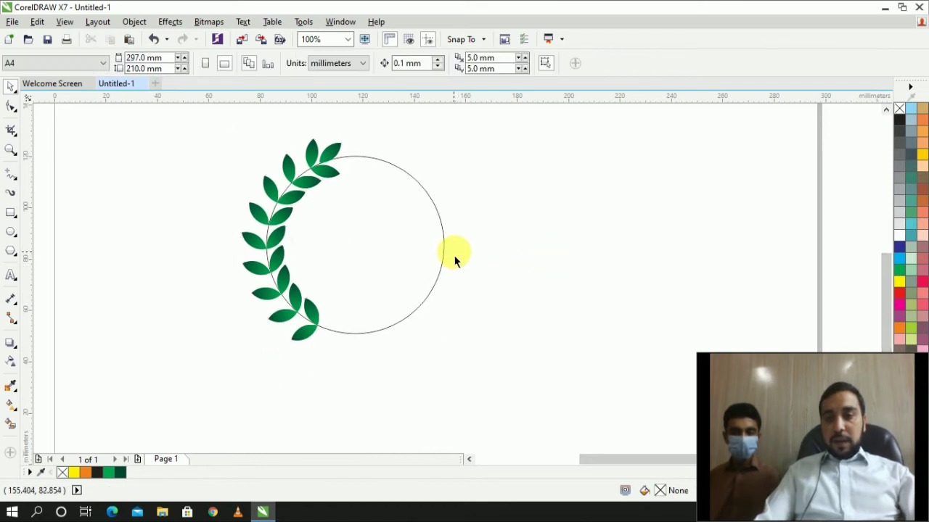
pyautogui.click(444, 250)
pyautogui.moveTo(447, 245); pyautogui.dragTo(835, 257)
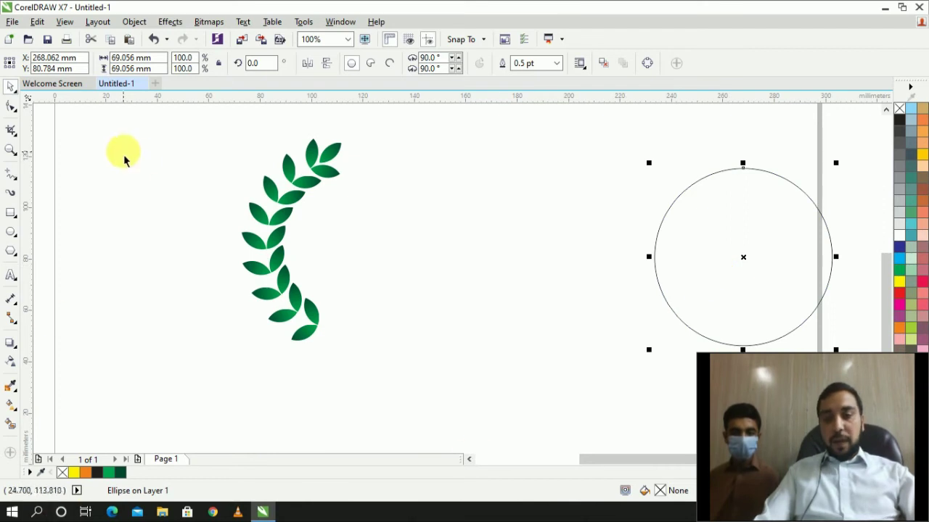
pyautogui.click(81, 290)
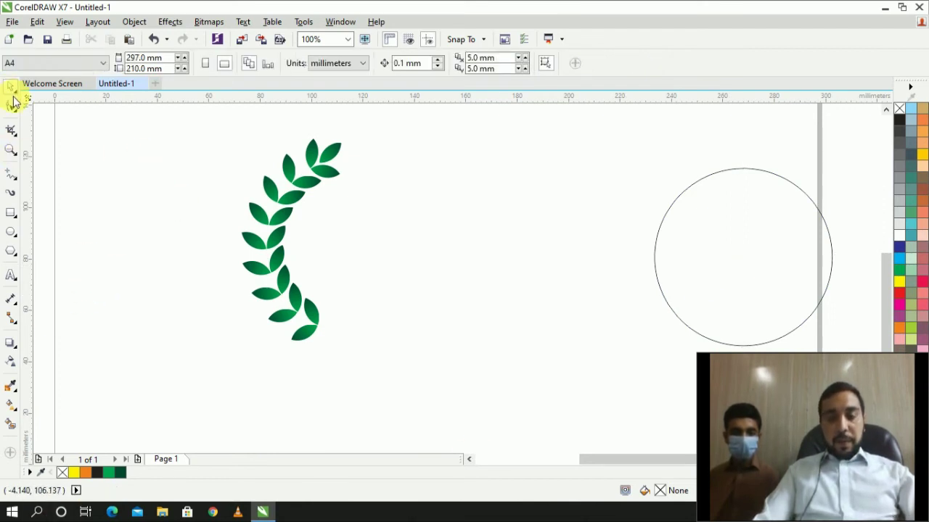
# - Select the whole leaf branch and create a horizontally mirrored copy on its right side
pyautogui.moveTo(166, 396); pyautogui.dragTo(414, 124)
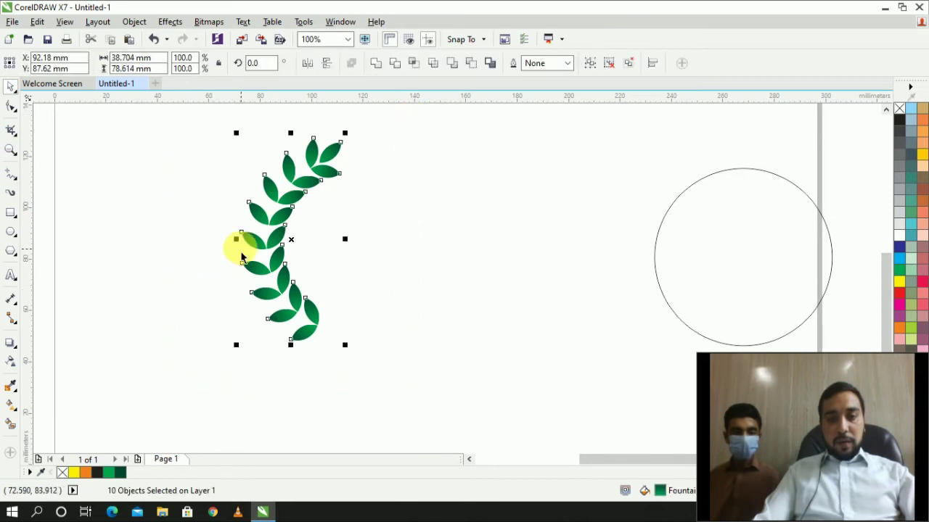
pyautogui.moveTo(245, 251); pyautogui.dragTo(399, 244)
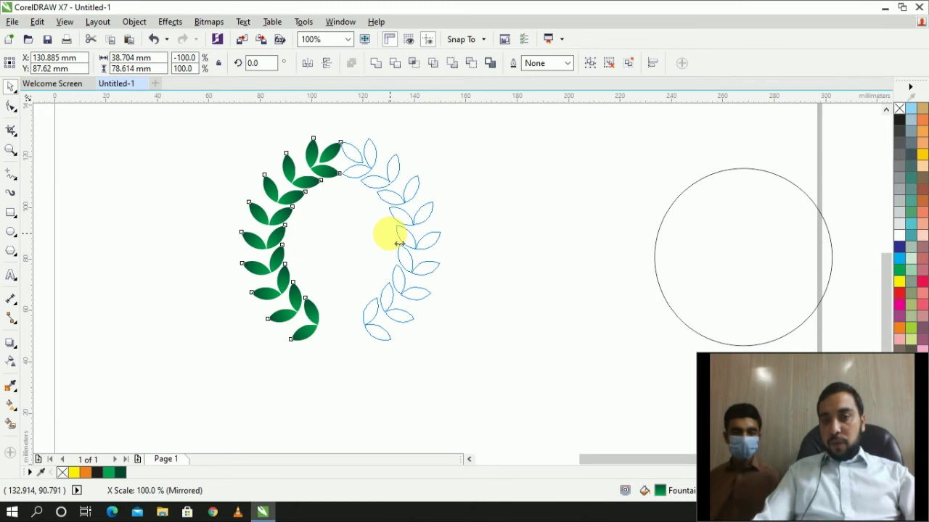
pyautogui.moveTo(391, 241); pyautogui.dragTo(410, 244)
# - Nudge the mirrored branch 10 mm to the right to leave a gap between the two halves of the wreath
pyautogui.press('Right')
pyautogui.press('Right')
pyautogui.press('Right')
pyautogui.press('Right')
pyautogui.press('Right')
pyautogui.press('Right')
pyautogui.press('Right')
pyautogui.press('Right')
pyautogui.press('Right')
pyautogui.press('Right')
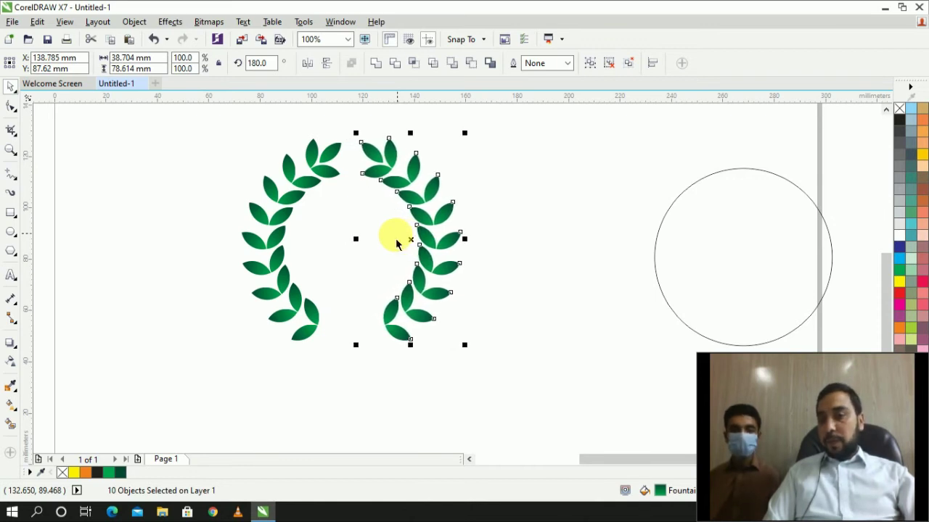
pyautogui.press('Right')
pyautogui.press('Right')
pyautogui.press('Right')
pyautogui.press('Right')
pyautogui.press('Right')
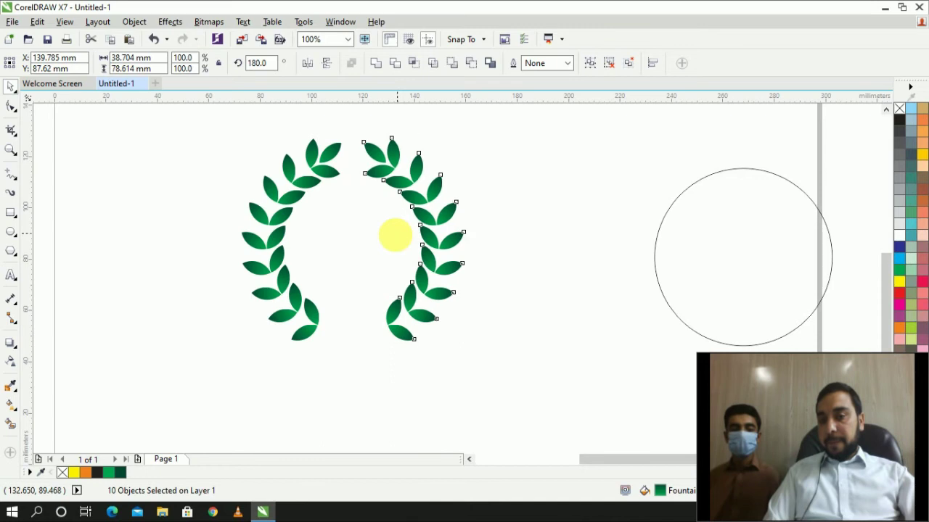
pyautogui.press('Right')
pyautogui.press('Right')
pyautogui.press('Right')
pyautogui.press('Right')
pyautogui.press('Right')
pyautogui.press('Right')
pyautogui.press('Right')
pyautogui.press('Right')
pyautogui.press('Right')
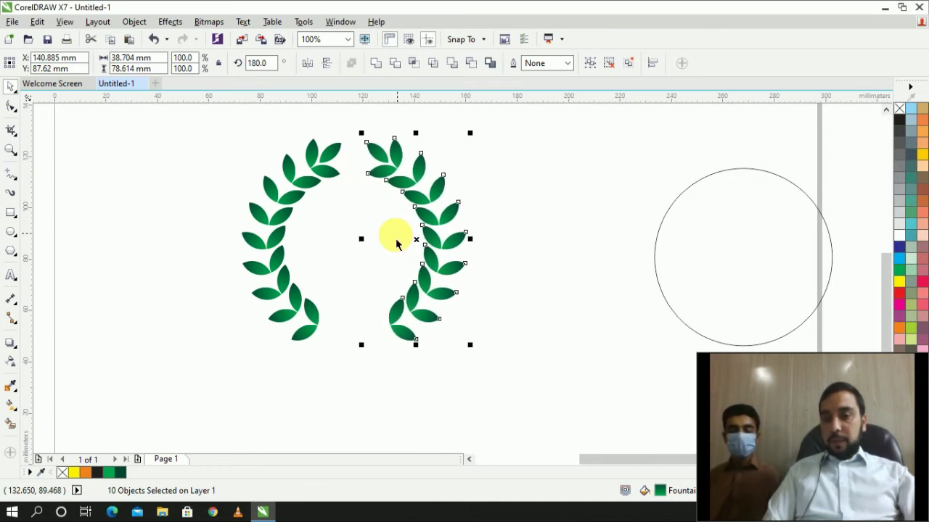
# - Delete the large guide circle at the right edge of the page
pyautogui.click(684, 188)
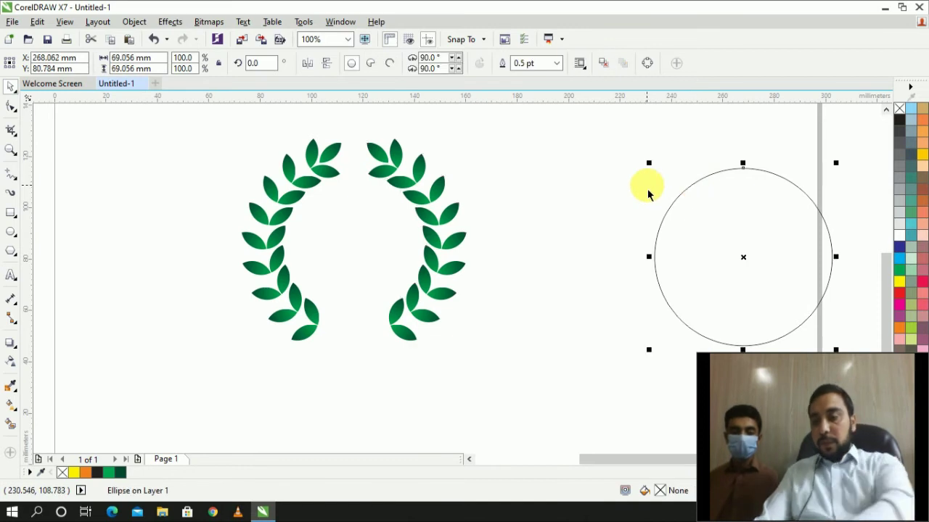
pyautogui.press('Delete')
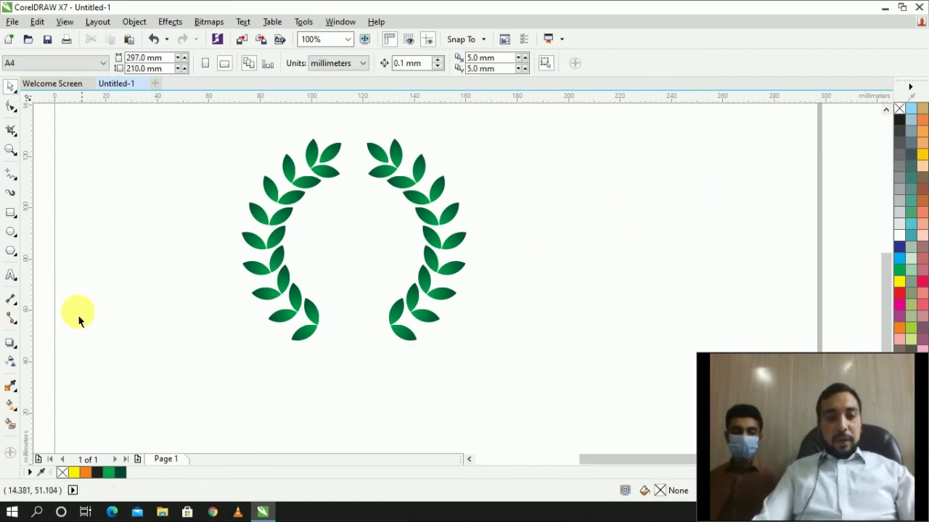
# - Draw a horizontal line about 22 mm long with the Pen tool between the lower ends of the two branches
pyautogui.click(15, 181)
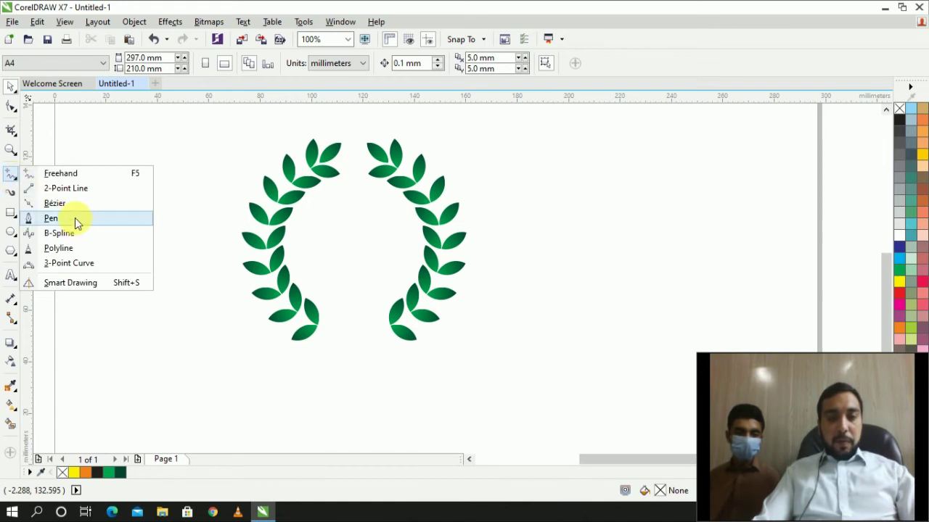
pyautogui.click(50, 219)
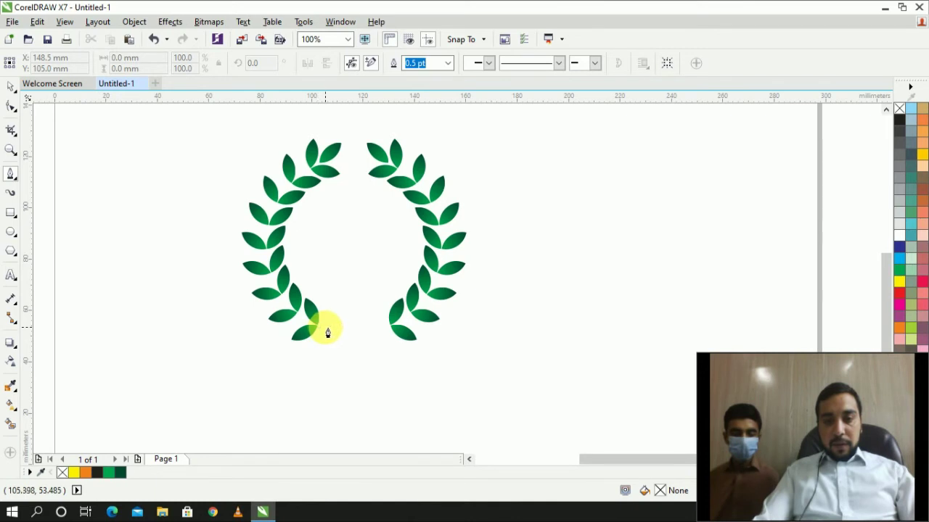
pyautogui.click(326, 327)
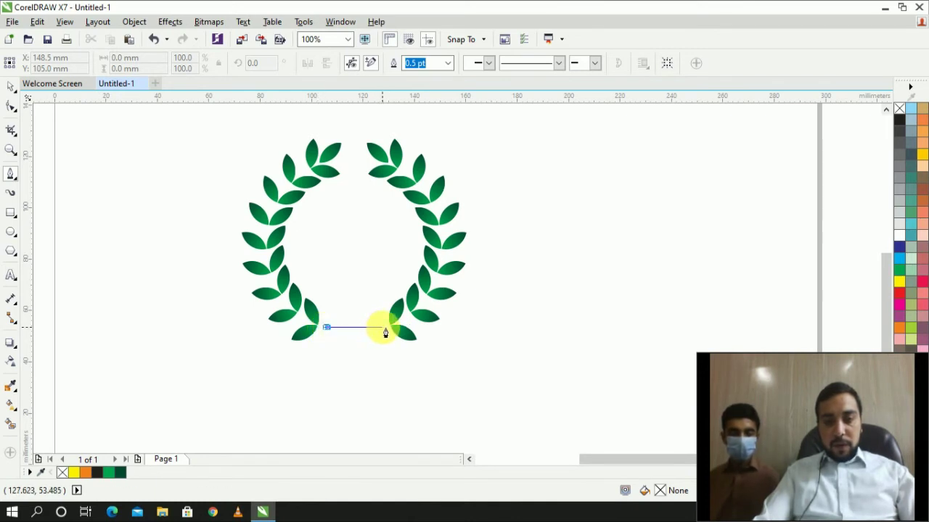
pyautogui.doubleClick(383, 328)
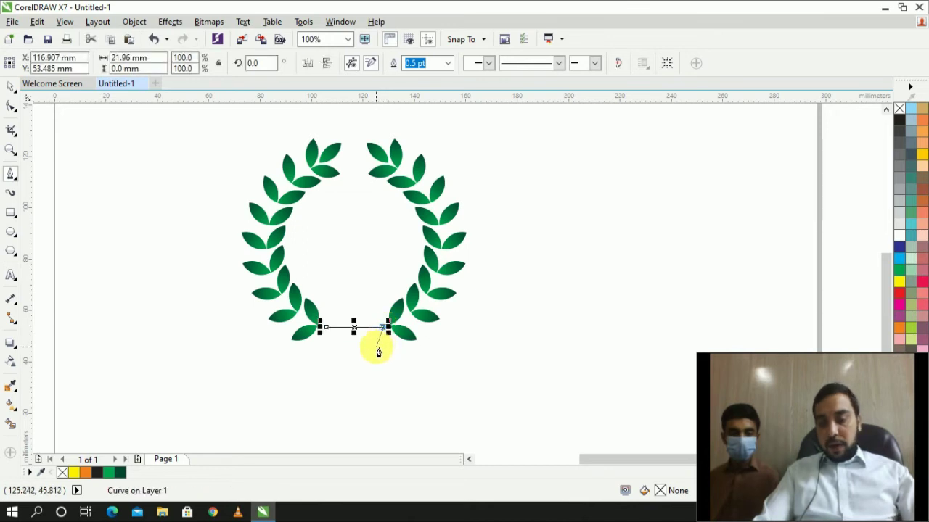
# - Convert the line between the branches to a curve and bend its middle downward into a shallow arc
pyautogui.click(11, 105)
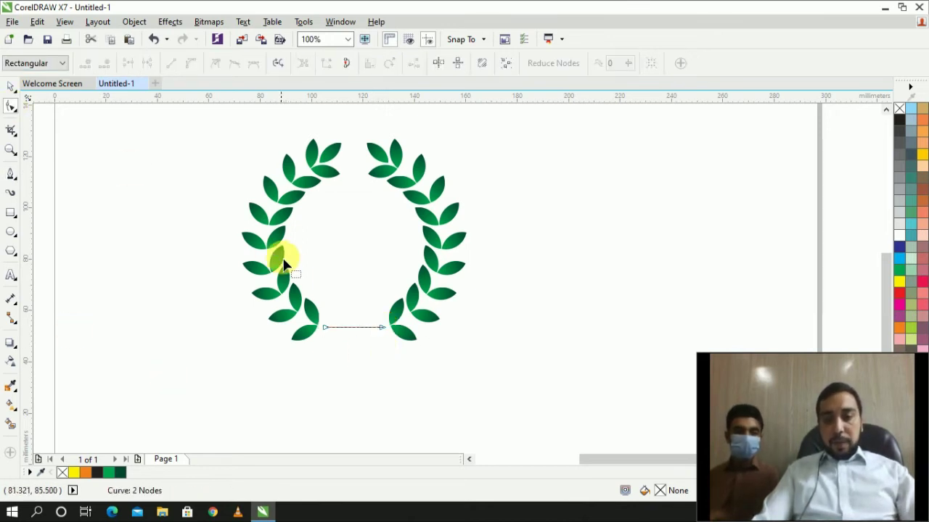
pyautogui.click(355, 327)
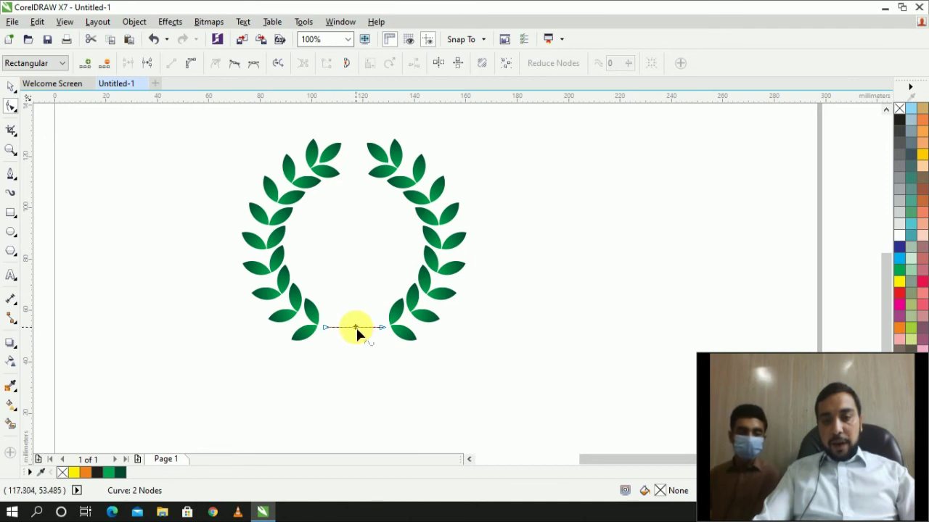
pyautogui.click(190, 64)
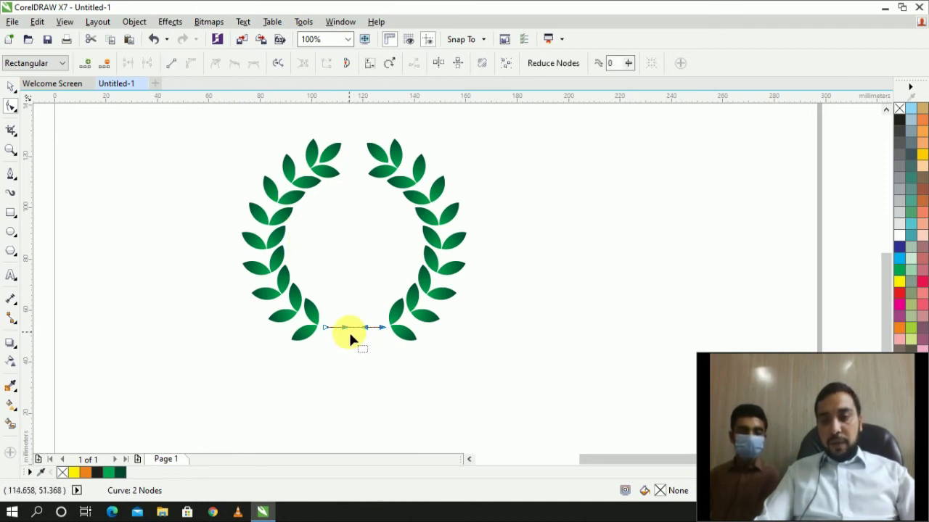
pyautogui.moveTo(356, 328); pyautogui.dragTo(355, 339)
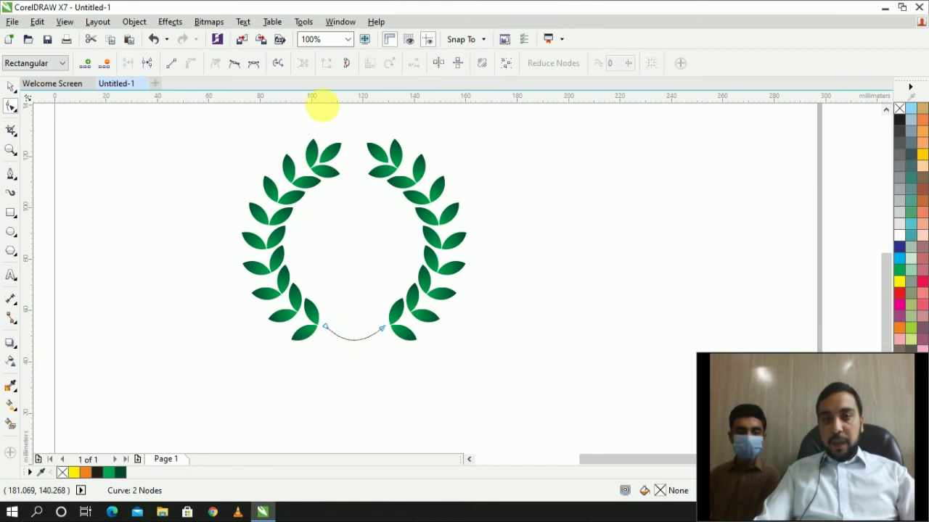
# - Set the outline width of the arc between the lower branch ends to 8 pt
pyautogui.click(9, 87)
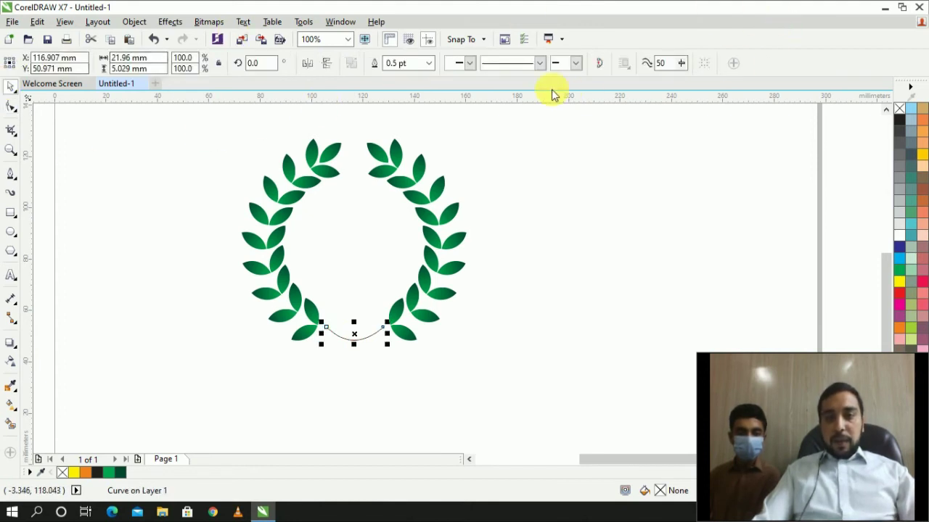
pyautogui.click(431, 63)
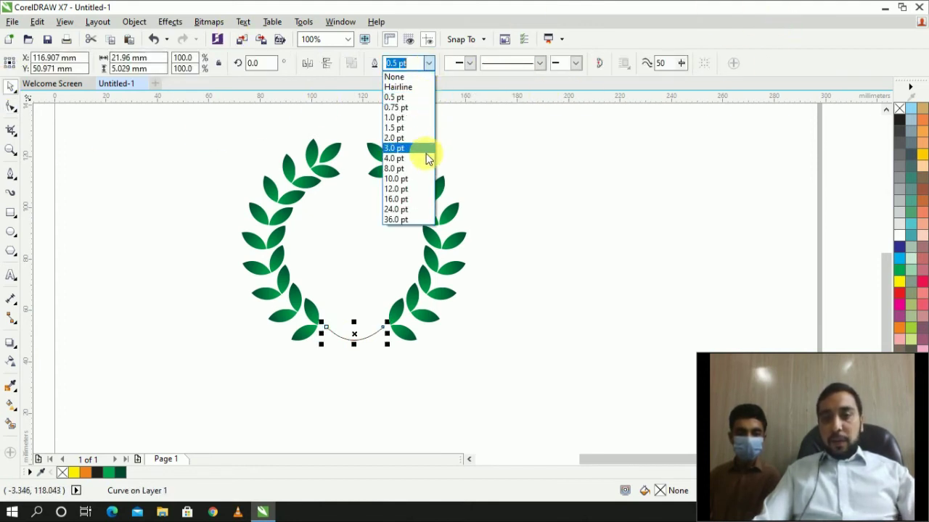
pyautogui.press('Escape')
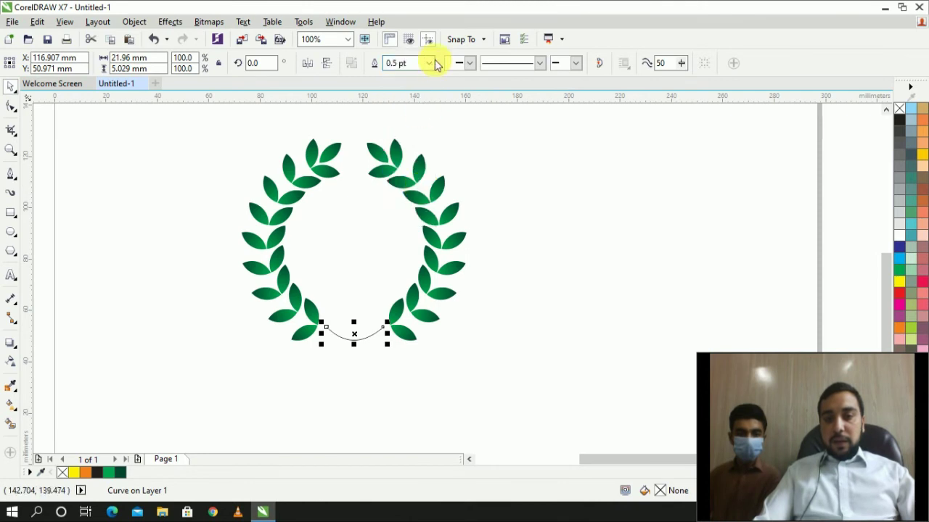
pyautogui.click(429, 65)
pyautogui.click(411, 169)
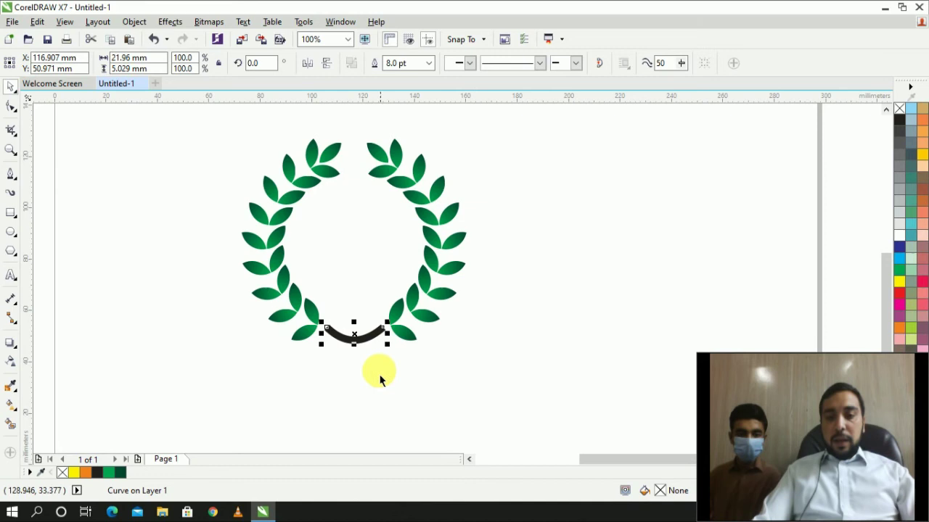
pyautogui.scroll(2, 377, 351)
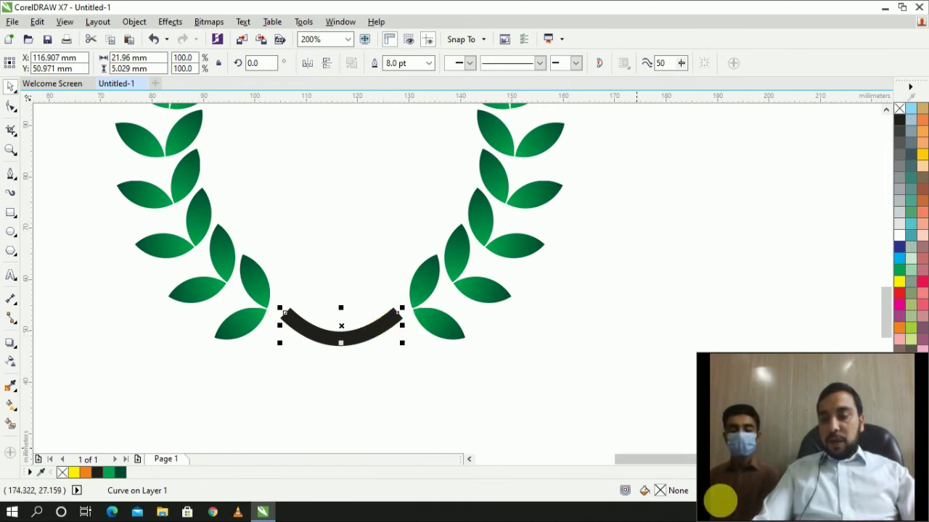
# - Give the thick arc's outline round line caps and colour it green (C100 M0 Y100 K0)
pyautogui.moveTo(777, 452); pyautogui.dragTo(782, 51)
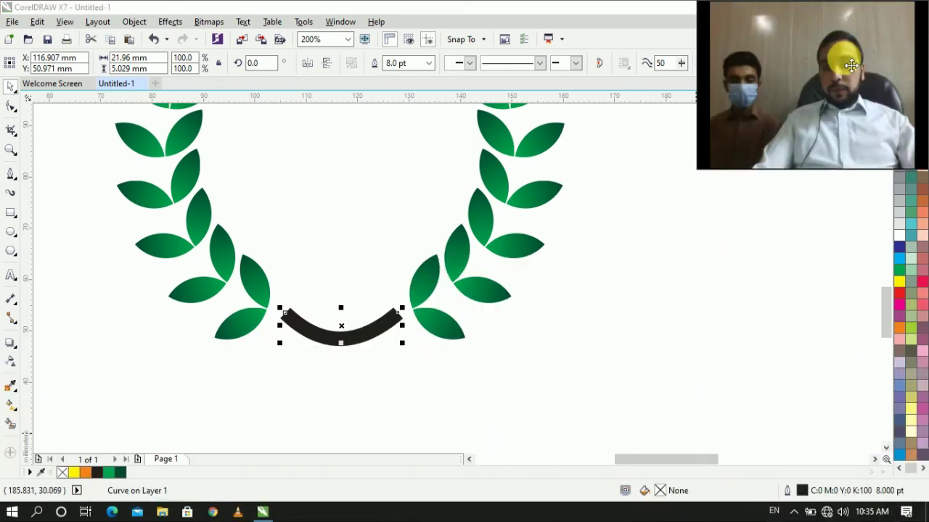
pyautogui.doubleClick(787, 493)
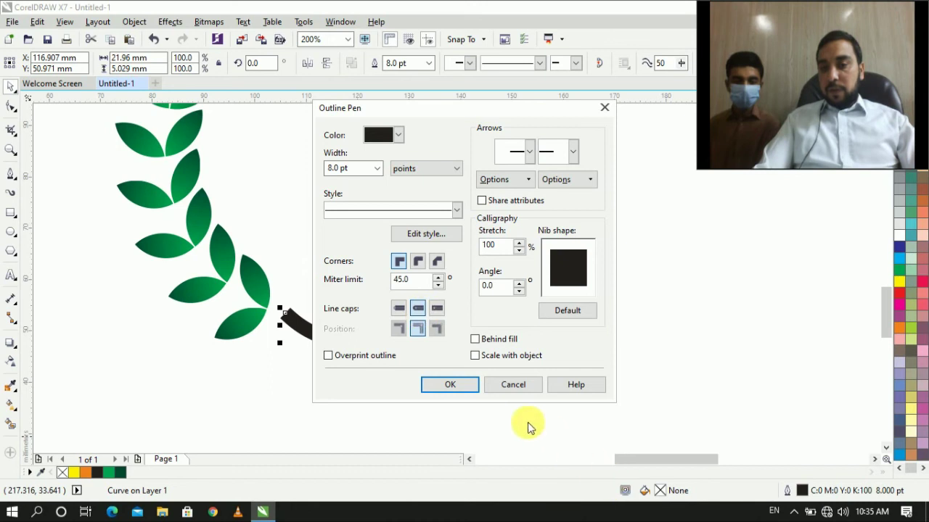
pyautogui.click(464, 390)
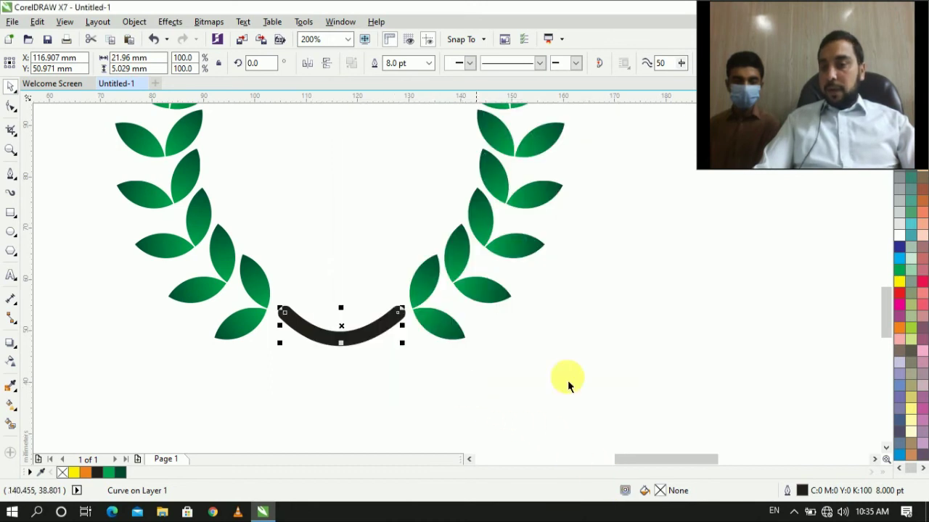
pyautogui.rightClick(900, 270)
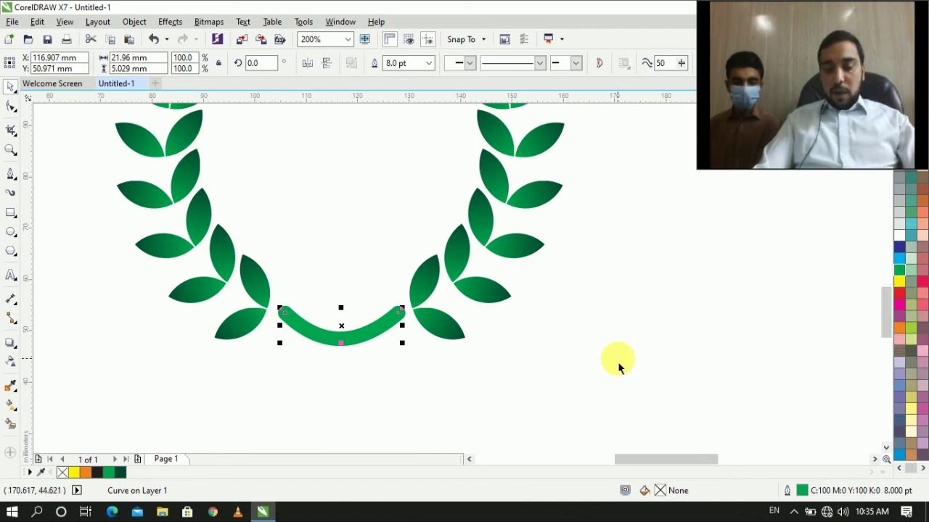
# - Try to colour the green arc with a linear fountain fill running from its left end to its right end
pyautogui.press('g')
pyautogui.moveTo(284, 313); pyautogui.dragTo(407, 322)
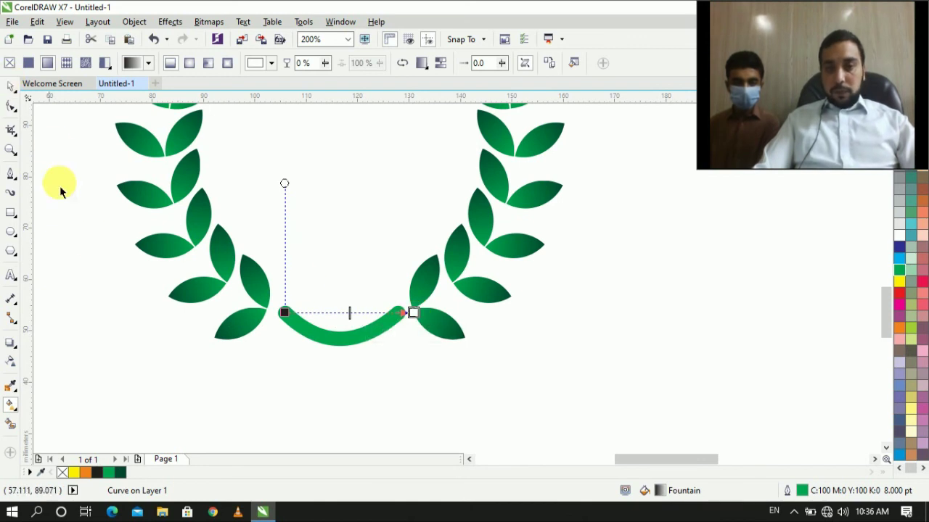
pyautogui.click(367, 397)
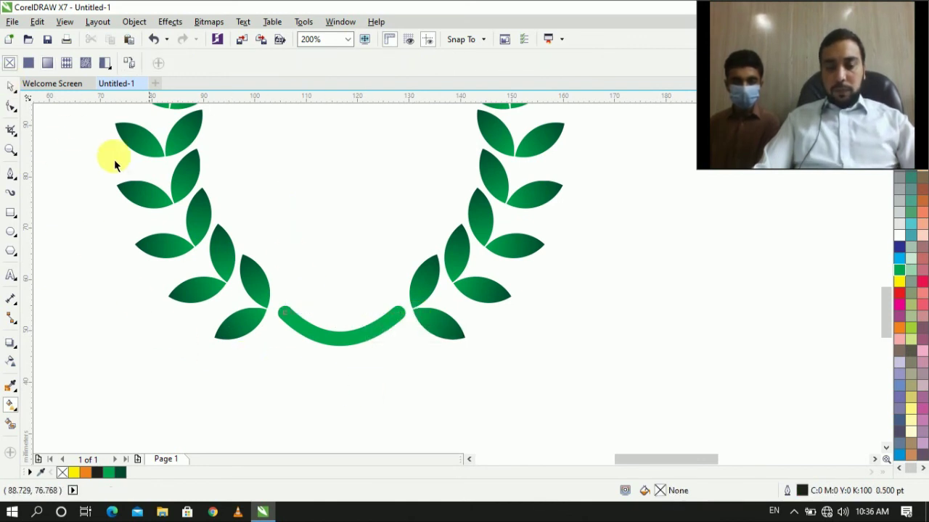
pyautogui.click(13, 86)
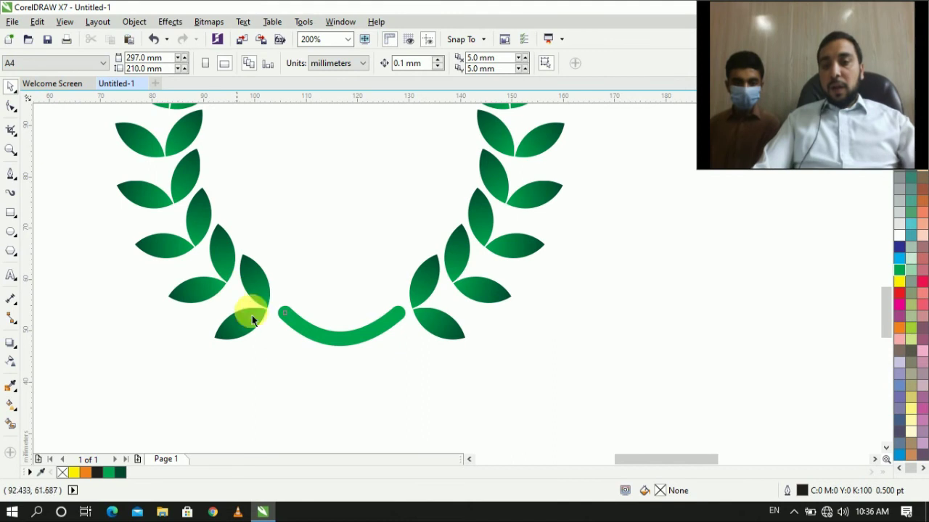
# - Convert the green arc's outline to an object
pyautogui.click(319, 340)
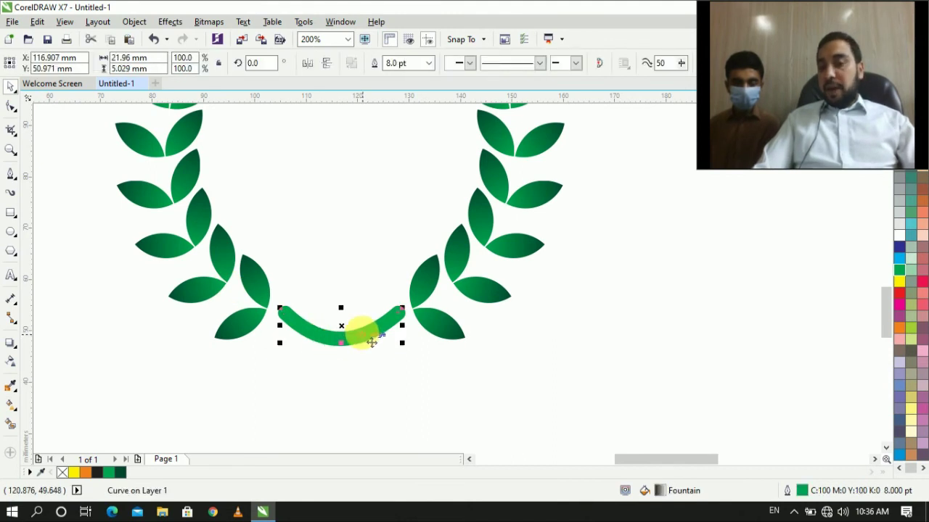
pyautogui.scroll(-2, 371, 342)
pyautogui.scroll(1, 371, 343)
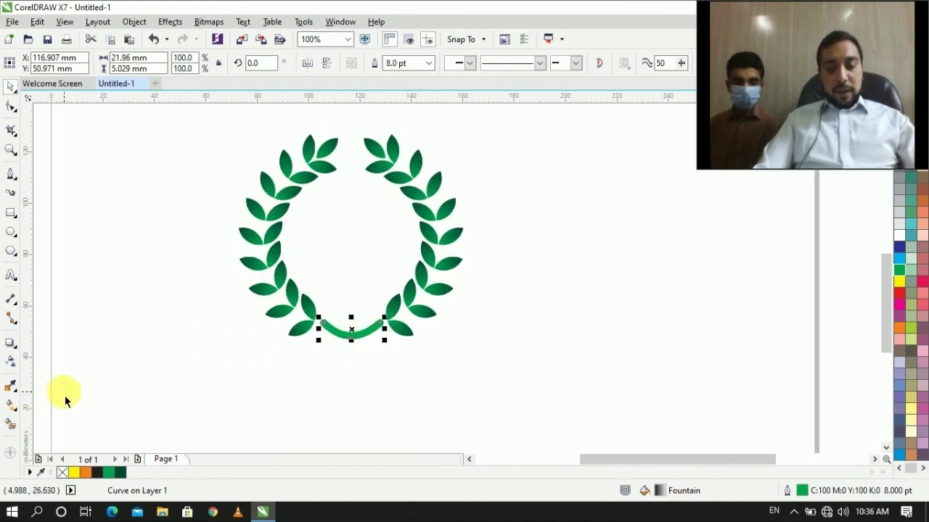
pyautogui.hotkey('ctrl', 'shift', 'q')
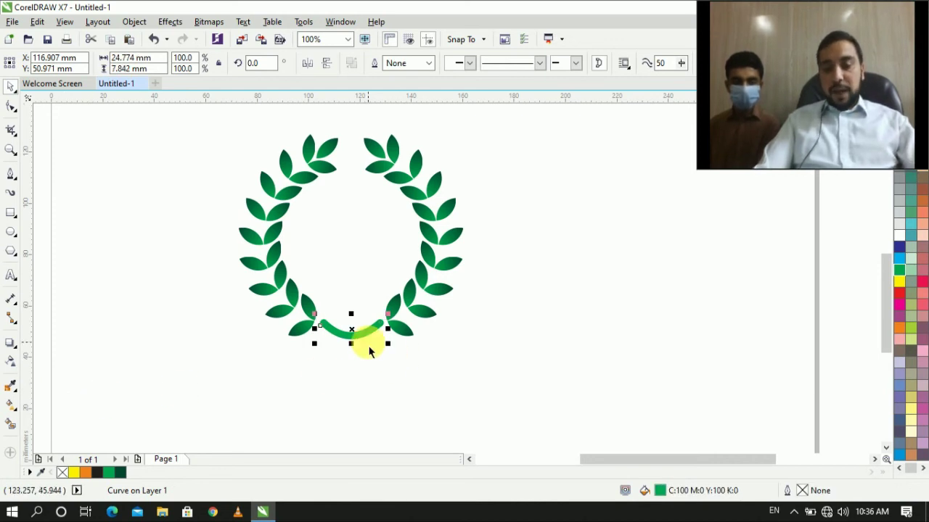
# - Apply a linear fountain fill across the arc, going from green at its left end to dark green at its right end
pyautogui.click(11, 405)
pyautogui.moveTo(322, 323); pyautogui.dragTo(383, 326)
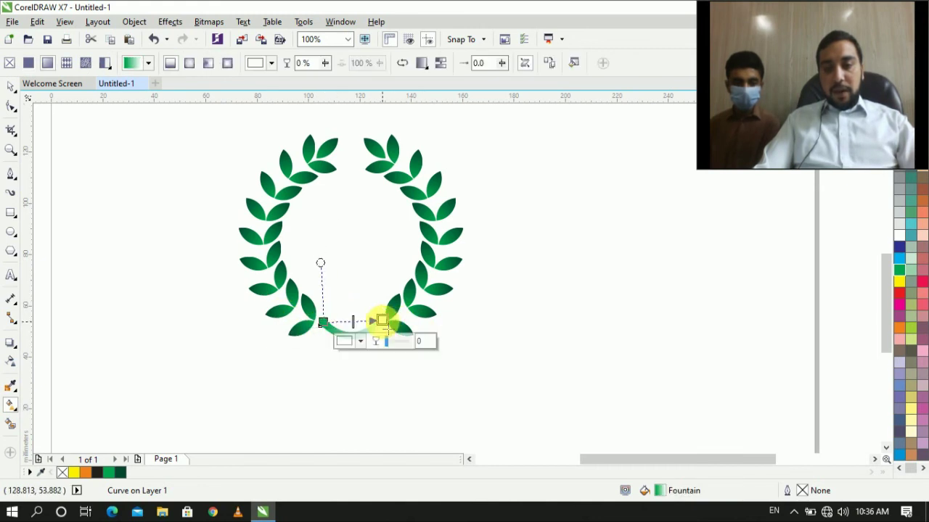
pyautogui.click(902, 271)
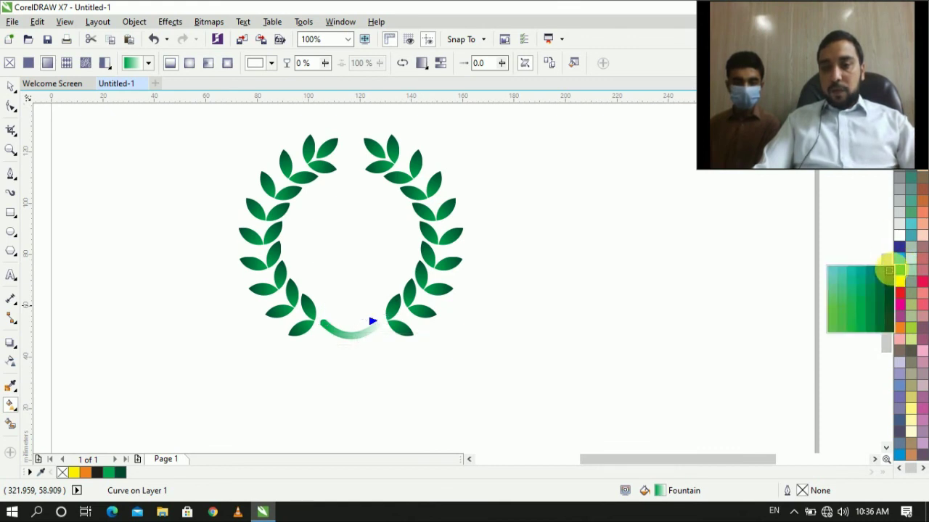
pyautogui.click(891, 270)
pyautogui.scroll(1, 347, 339)
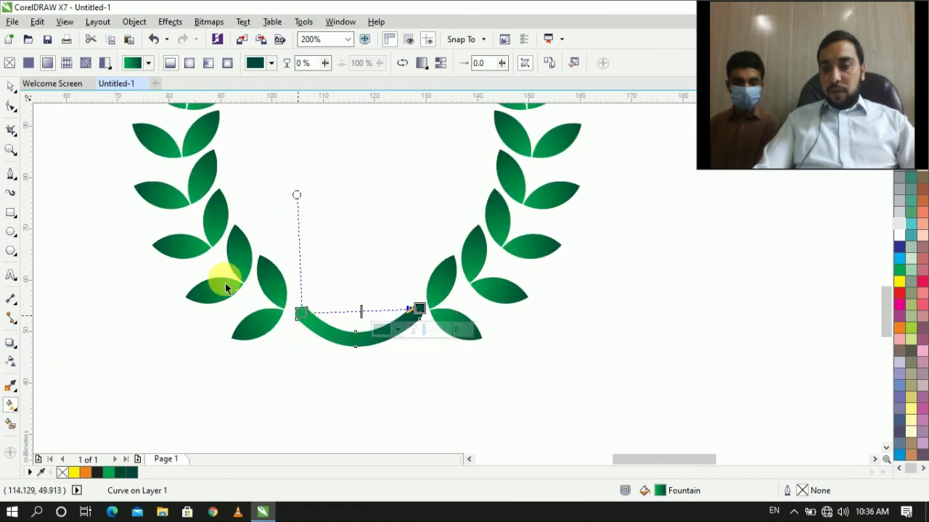
pyautogui.click(11, 86)
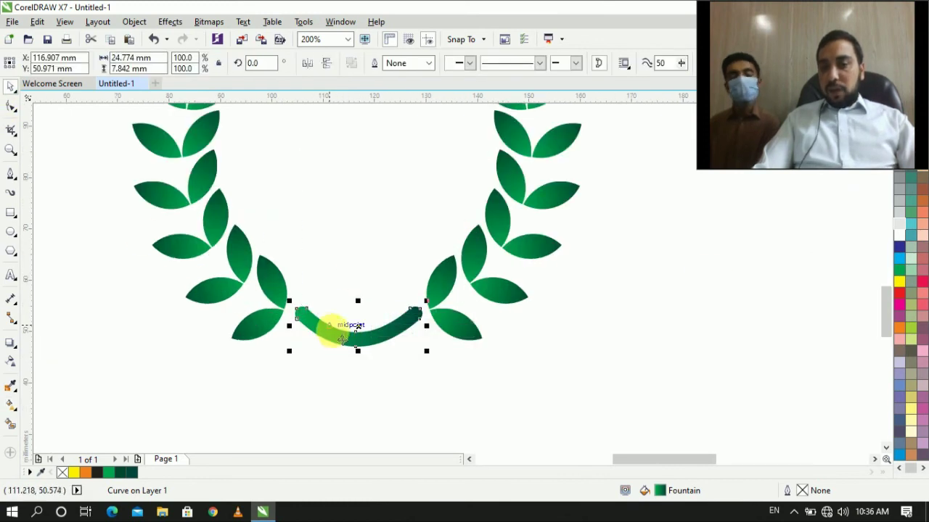
pyautogui.scroll(-1, 340, 336)
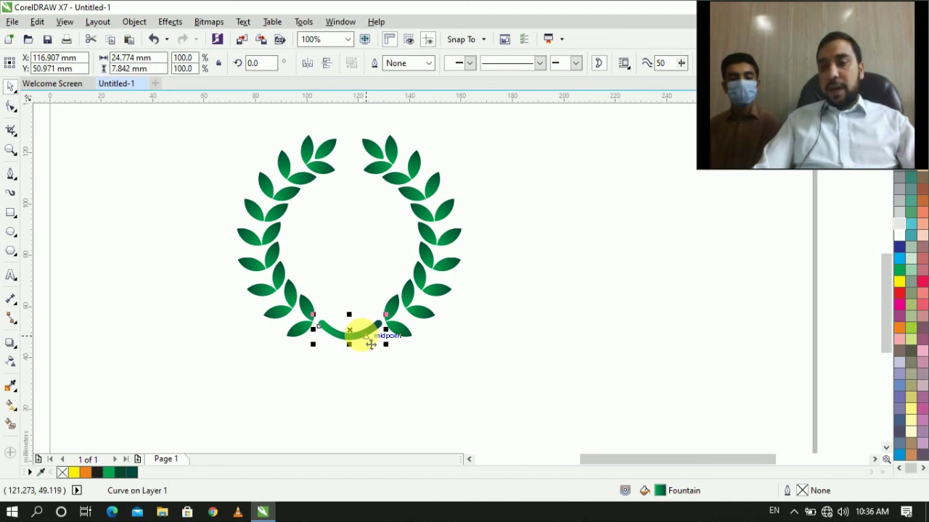
# - Flatten the arc by moving the middle node of its lower edge up and deleting the middle node of its upper edge
pyautogui.click(11, 107)
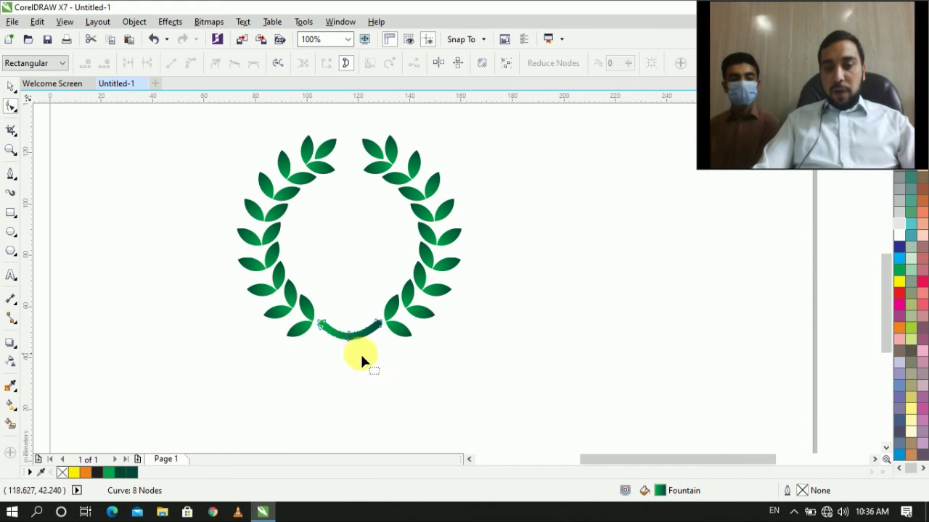
pyautogui.scroll(2, 360, 352)
pyautogui.click(340, 333)
pyautogui.moveTo(341, 330)
pyautogui.mouseDown()
pyautogui.moveTo(338, 316)
pyautogui.moveTo(340, 347)
pyautogui.moveTo(340, 322)
pyautogui.mouseUp()
pyautogui.scroll(2, 339, 322)
pyautogui.click(339, 321)
pyautogui.press('Delete')
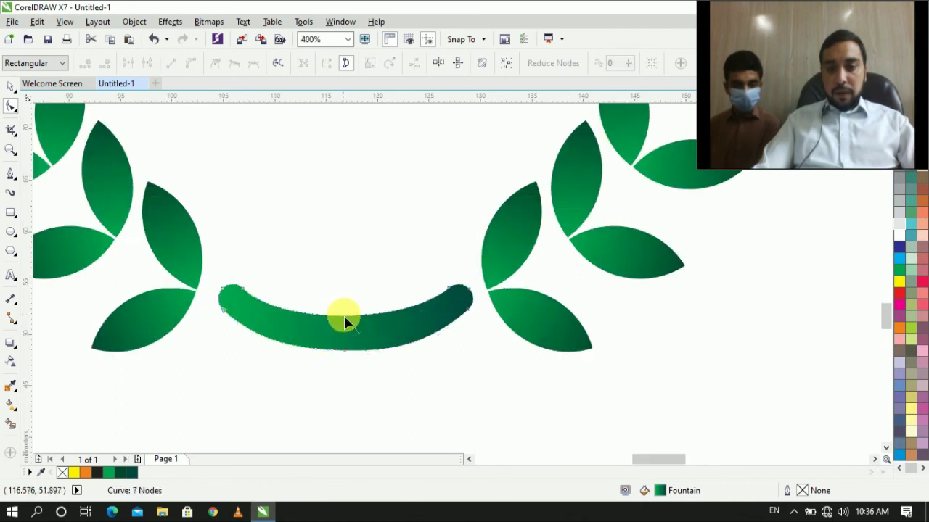
pyautogui.scroll(-2, 354, 327)
pyautogui.scroll(-1, 355, 328)
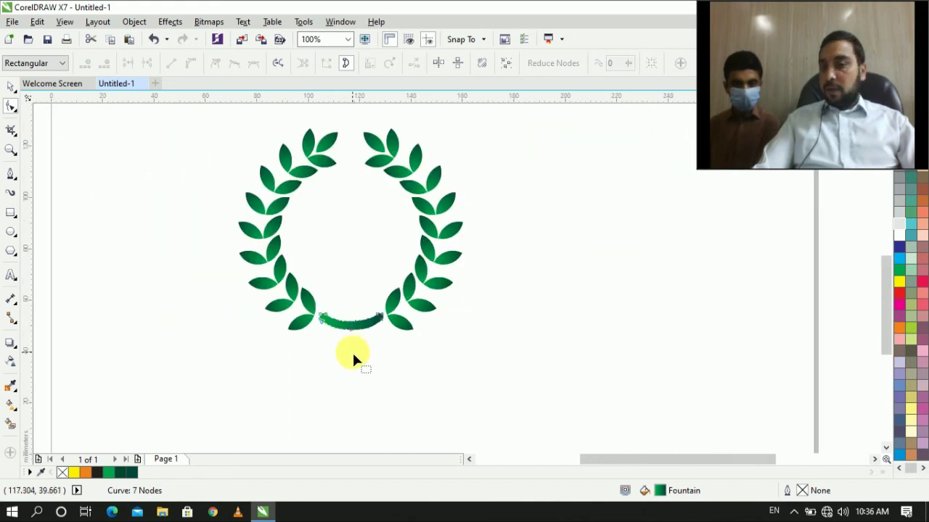
pyautogui.click(11, 88)
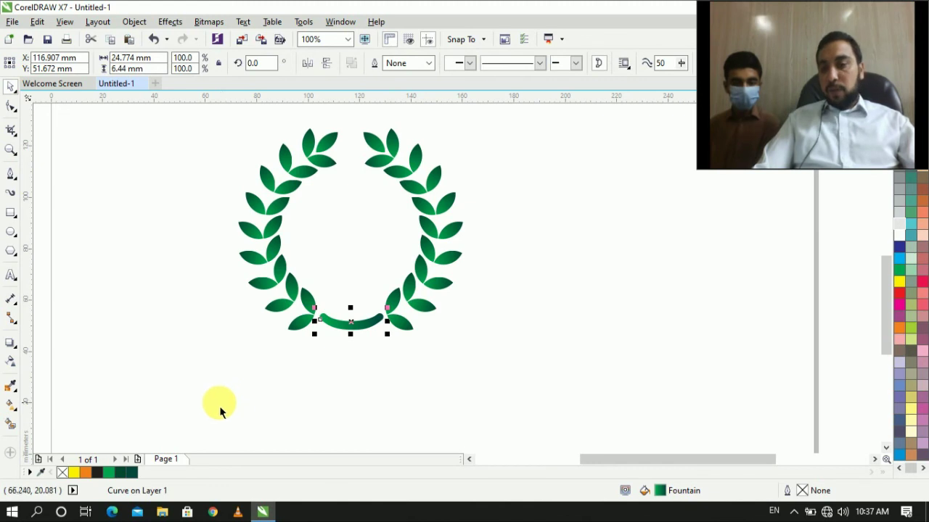
pyautogui.moveTo(213, 404); pyautogui.dragTo(504, 116)
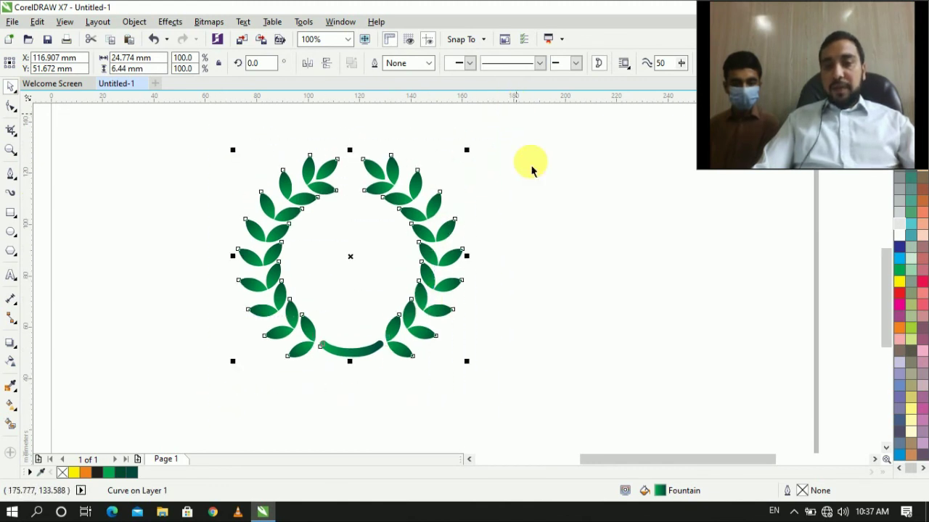
pyautogui.click(618, 330)
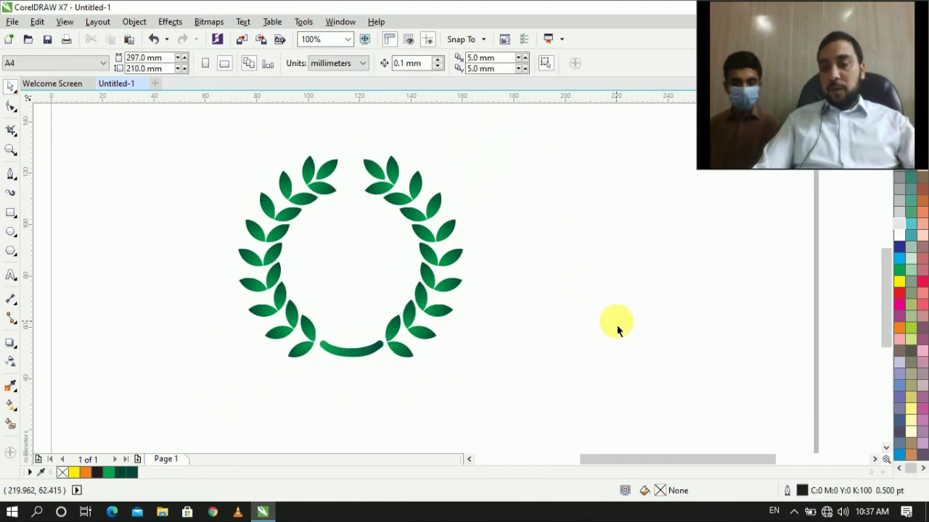